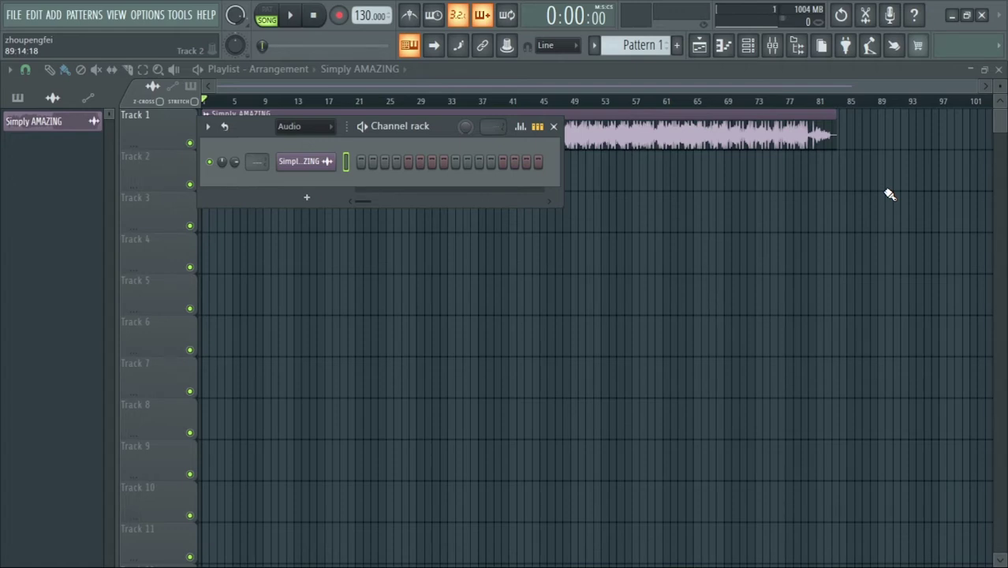
Step: Open the Mixer to show the Master channel's chain of metering plugins
click(774, 47)
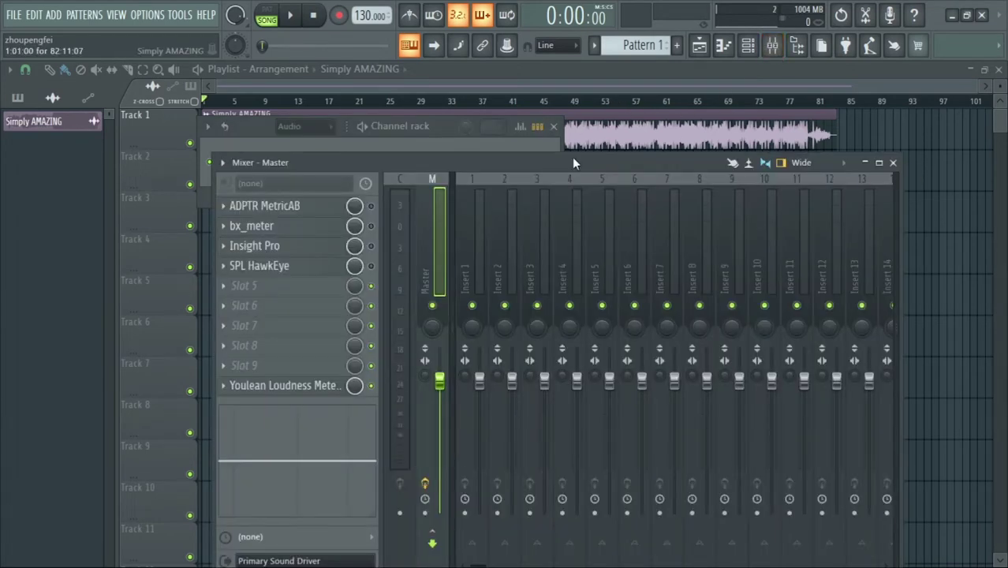
Step: Open ADPTR MetricAB from the Master insert and position its window
click(339, 207)
drag(714, 10, 614, 3)
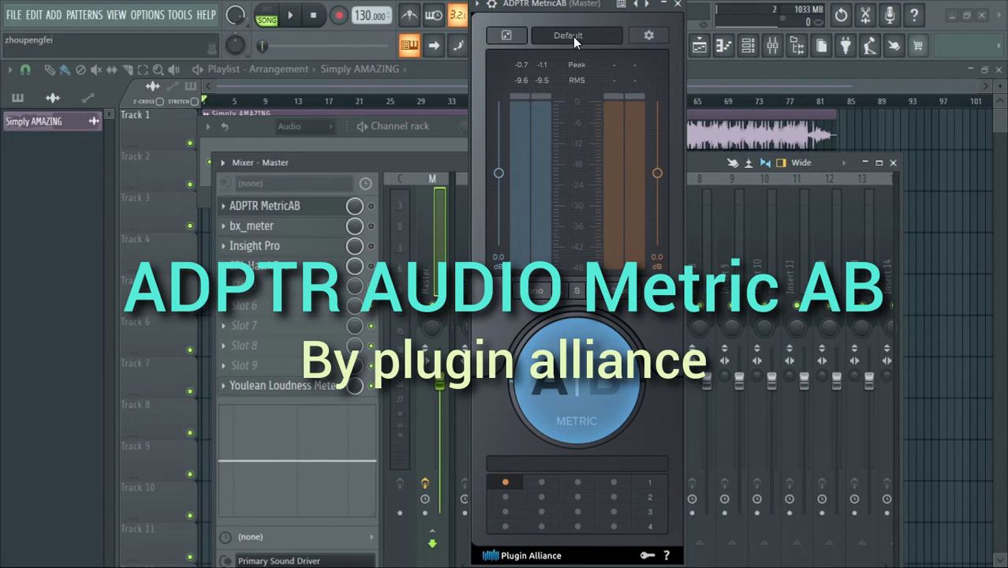
mouse_move(565, 4)
mouse_down()
mouse_move(614, 4)
mouse_move(557, 4)
mouse_up()
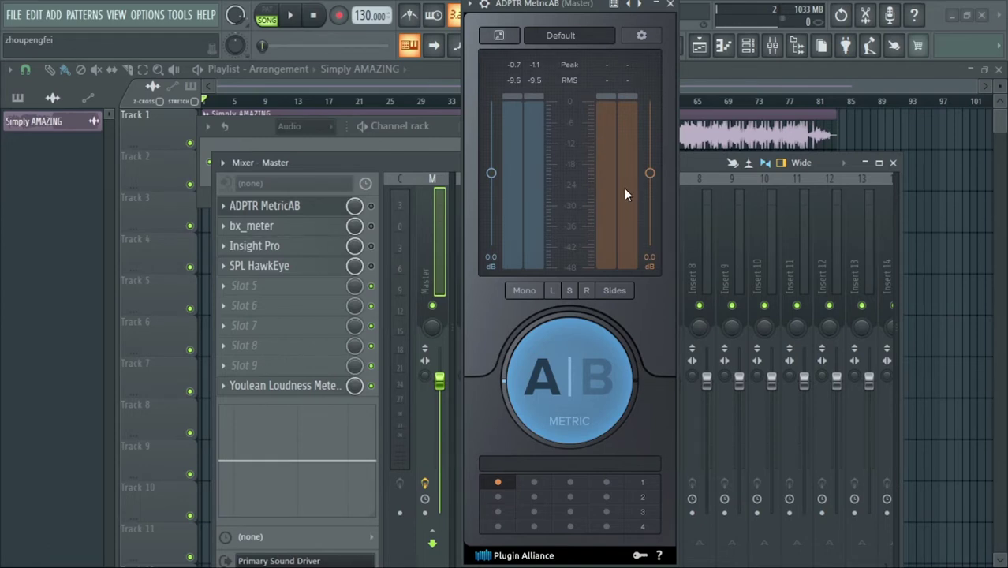
Step: Audition MetricAB's Mono, S and Sides listening modes, returning to Stereo each time
click(529, 296)
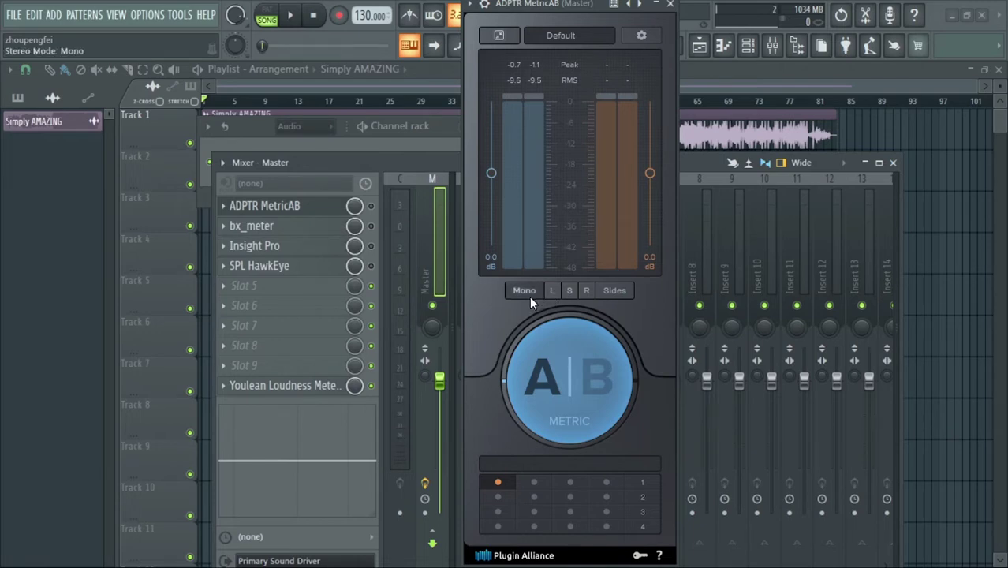
click(530, 296)
click(570, 290)
click(613, 292)
click(615, 292)
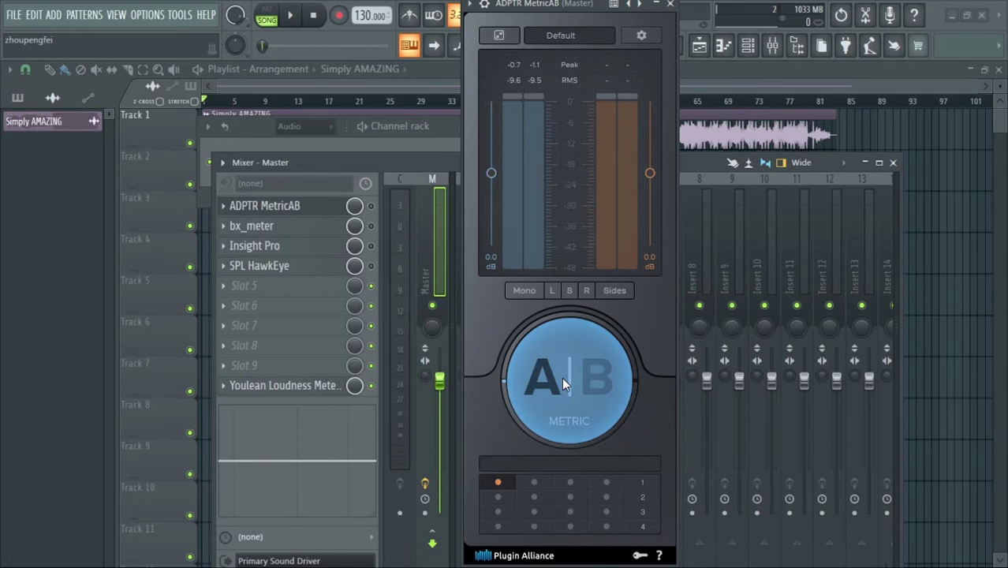
drag(536, 4, 471, 26)
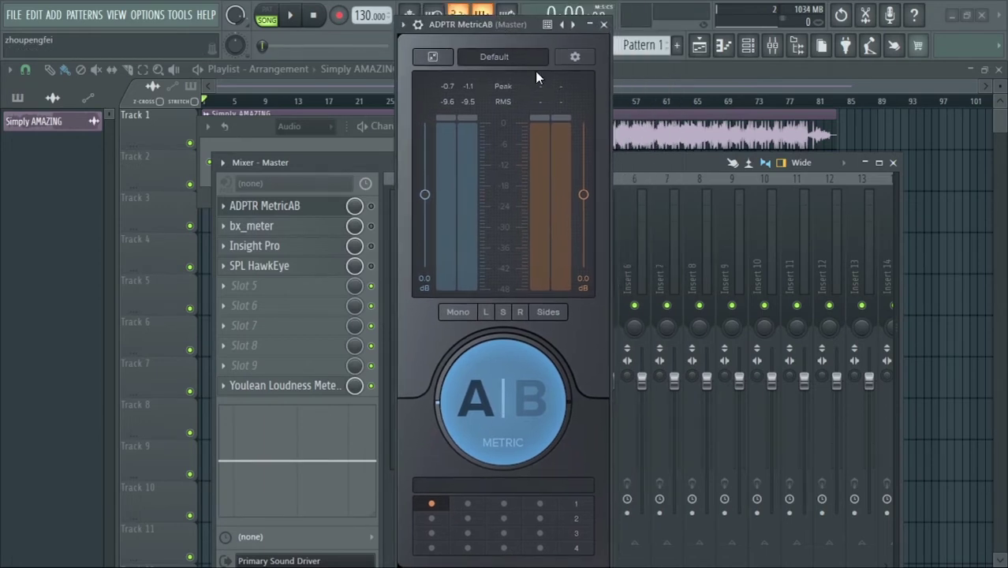
Step: Expand MetricAB and step through Spectrum, Correlation, Stereo Image, Dynamics and Loudness views
click(423, 56)
drag(717, 27, 359, 4)
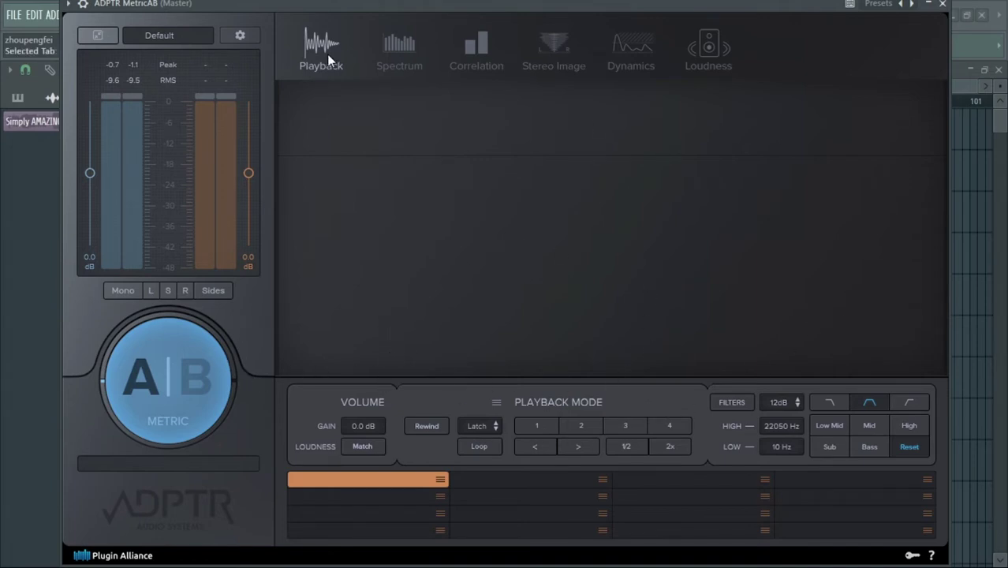
click(401, 43)
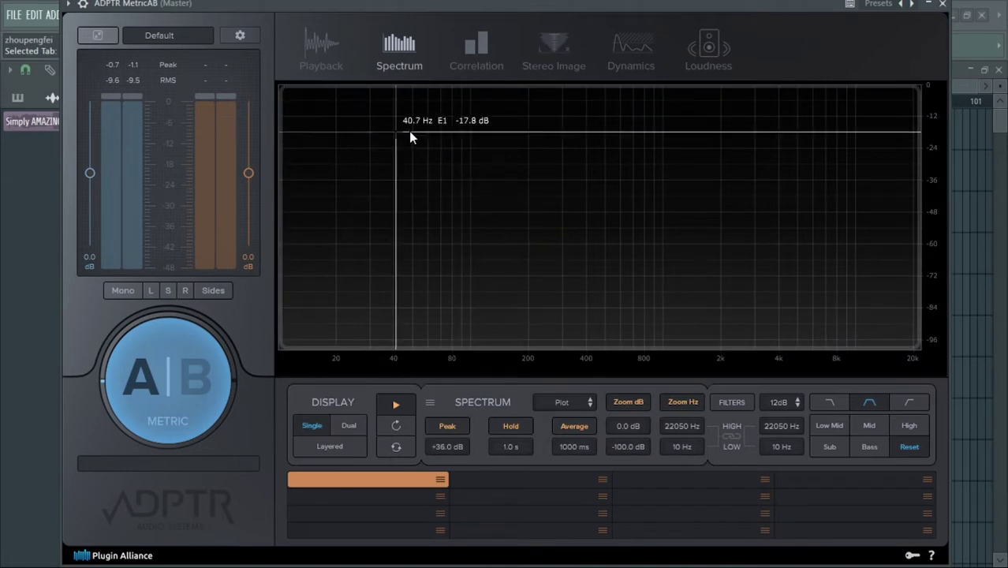
click(477, 53)
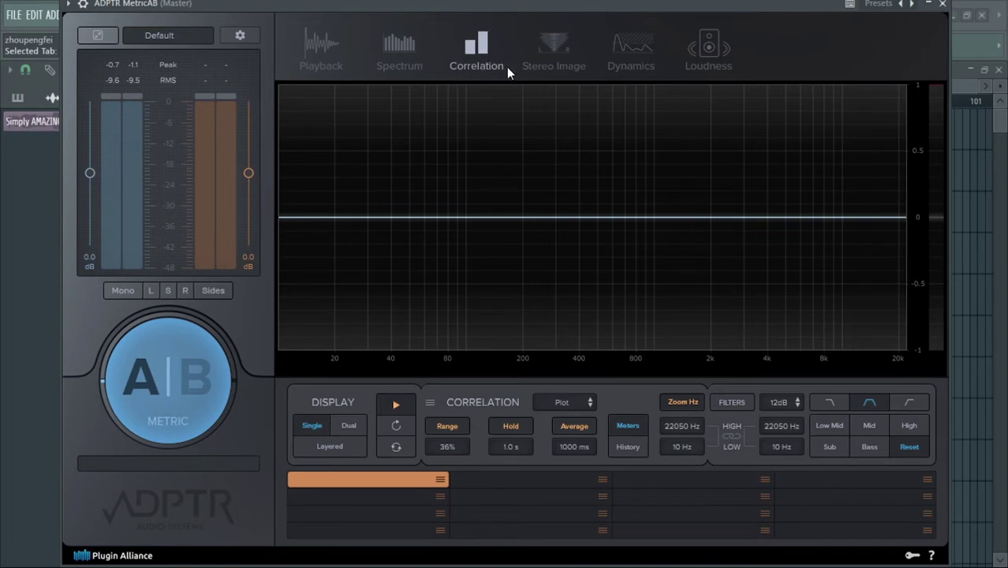
click(556, 43)
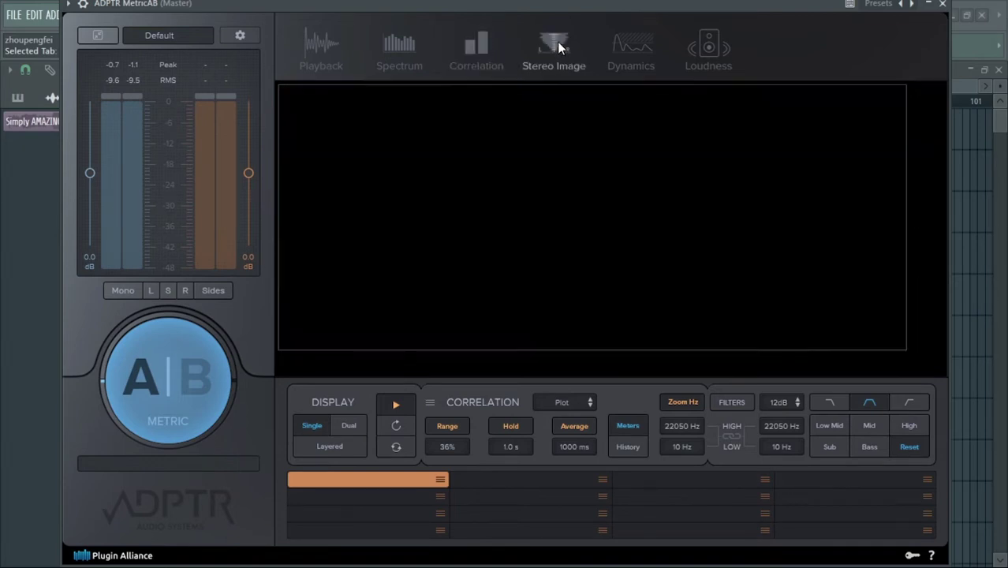
click(634, 63)
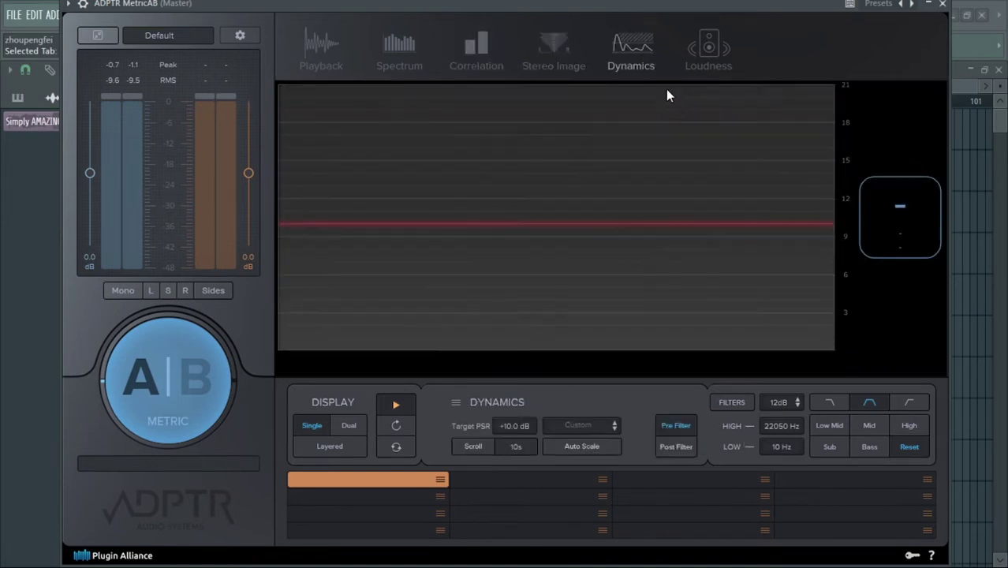
click(708, 49)
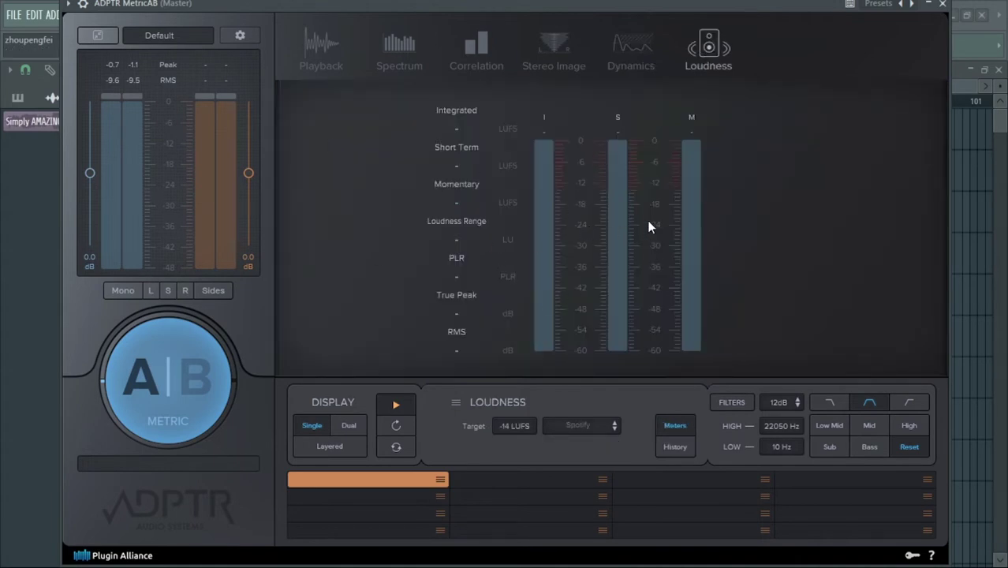
drag(706, 5, 589, 4)
drag(677, 7, 706, 14)
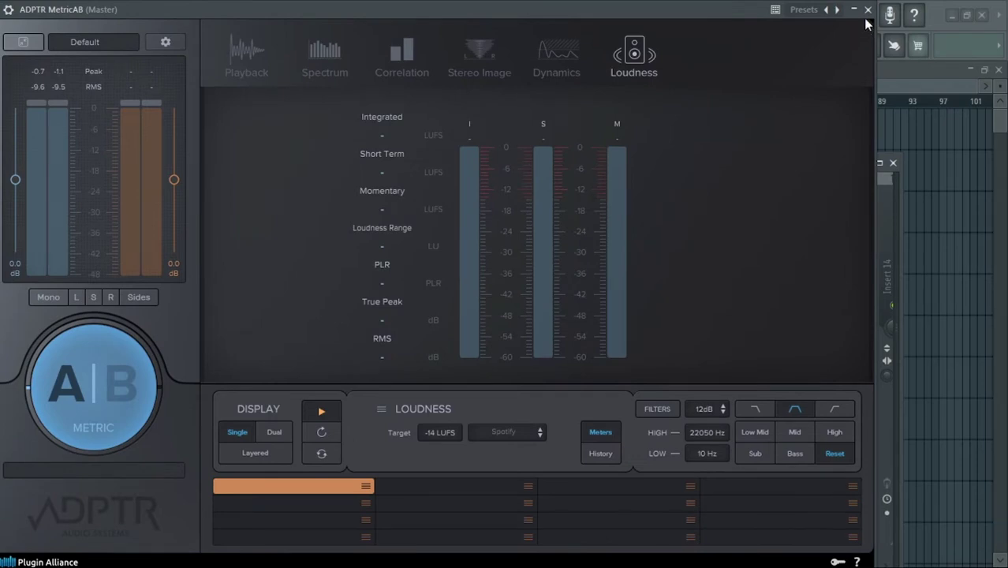
drag(590, 13, 720, 181)
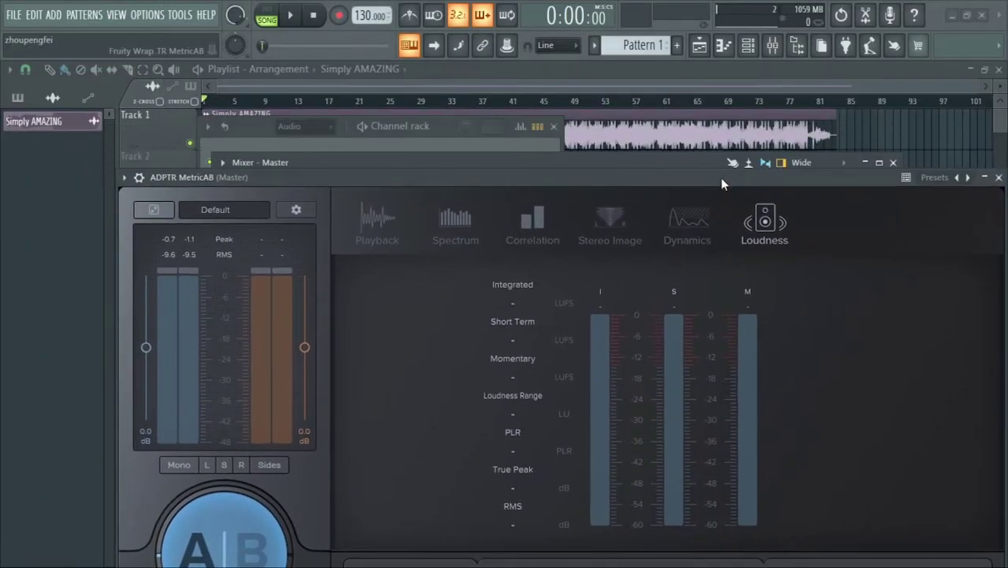
Step: Play the song from bar 51 with MetricAB showing Playback, then Spectrum
click(586, 103)
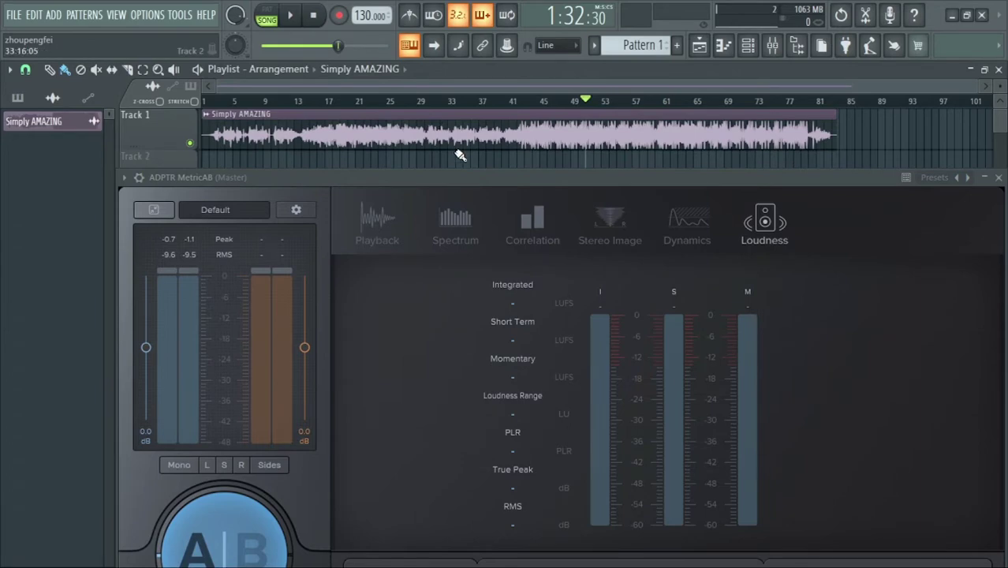
drag(451, 178, 341, 44)
click(291, 15)
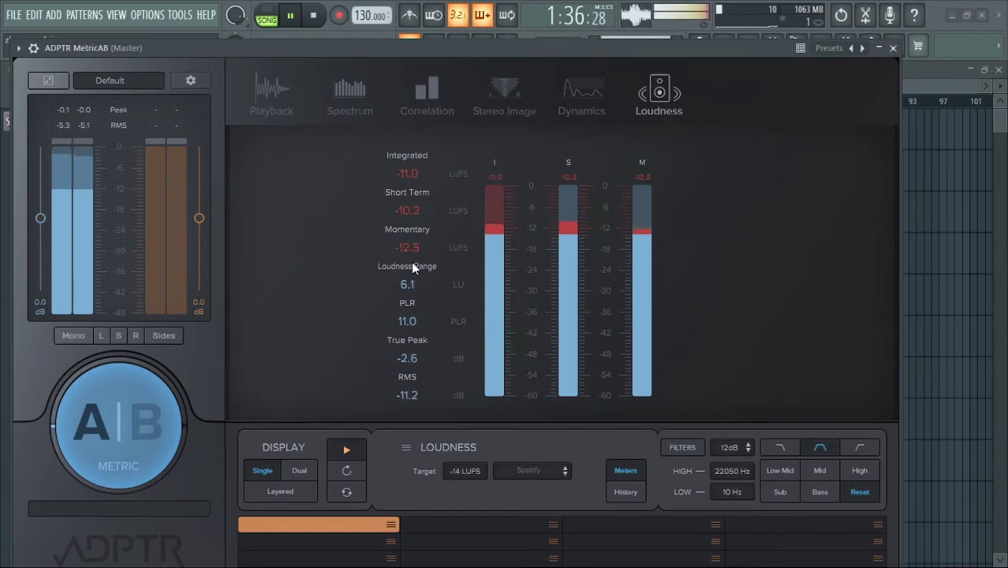
click(276, 87)
click(352, 93)
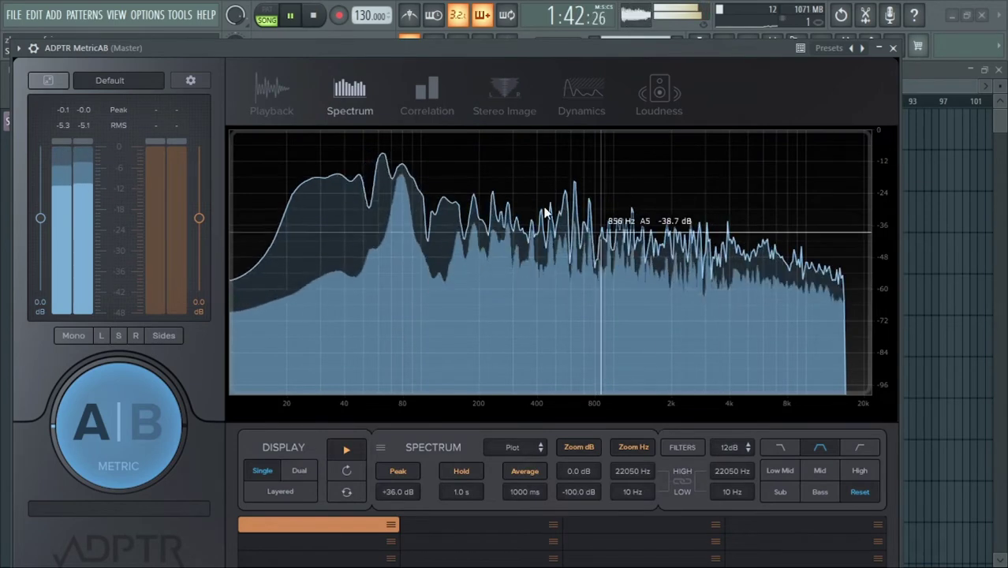
Step: Watch live Correlation, Stereo Image, Dynamics and Loudness, stop playback, then open bx_meter
click(426, 101)
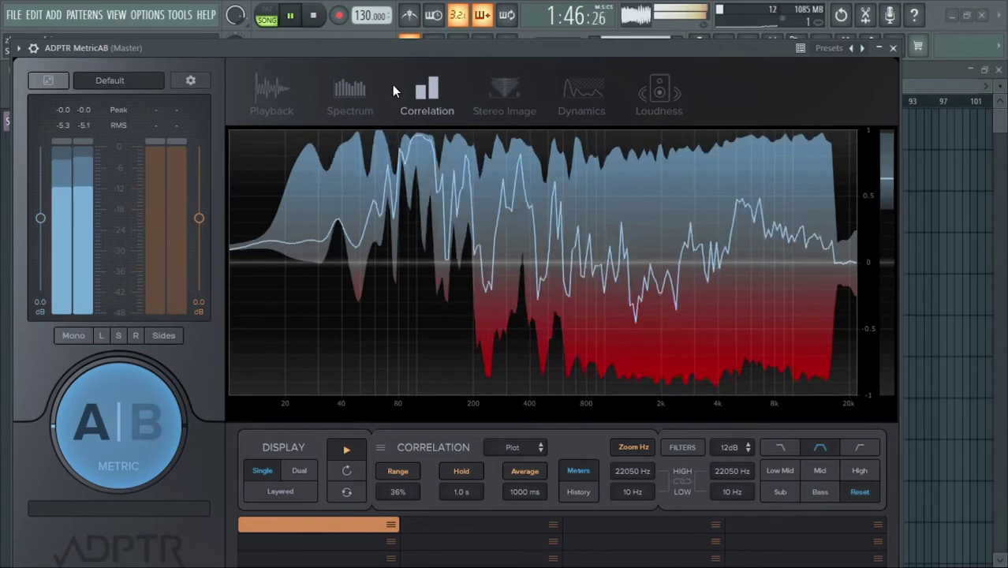
click(497, 95)
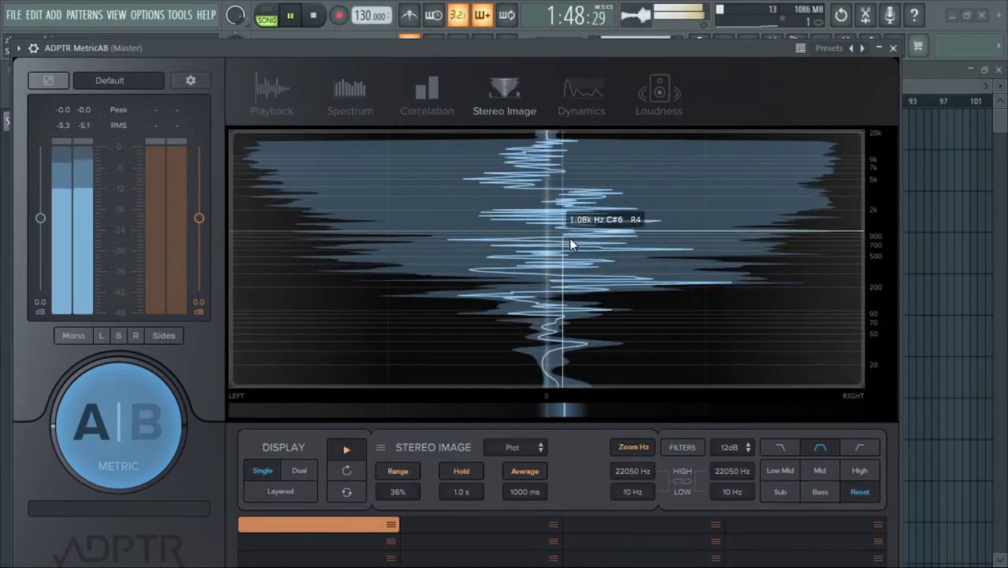
click(583, 106)
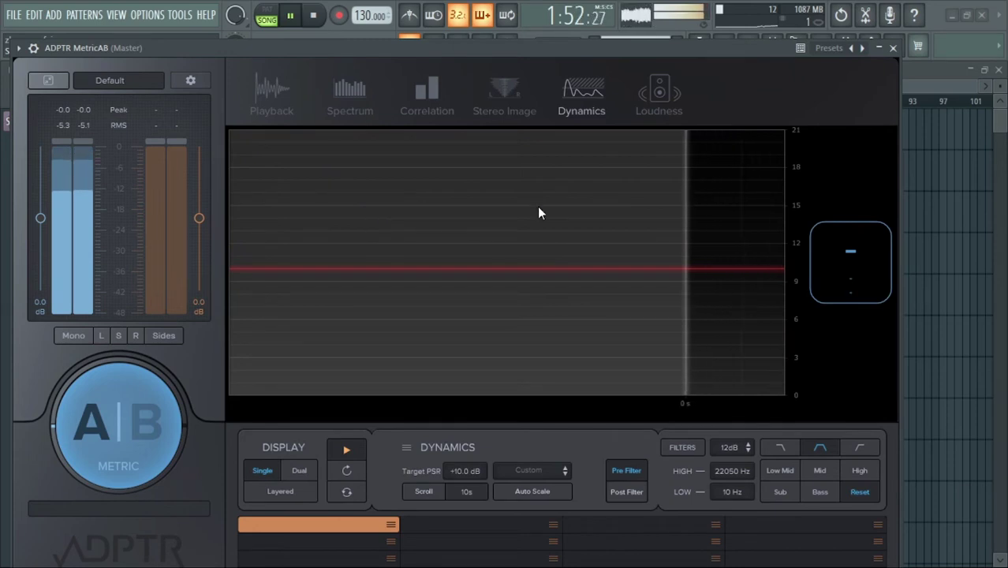
click(666, 94)
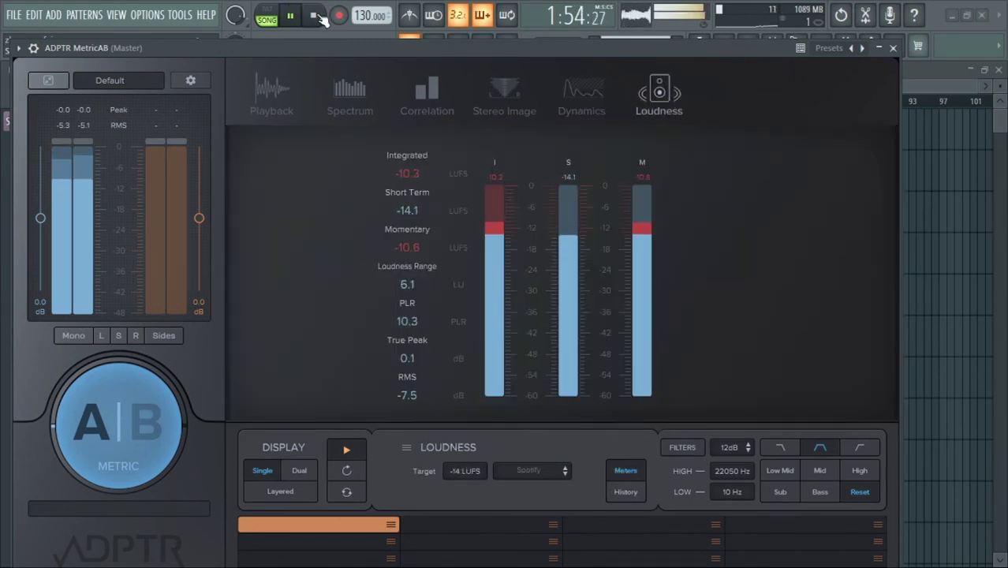
key(space)
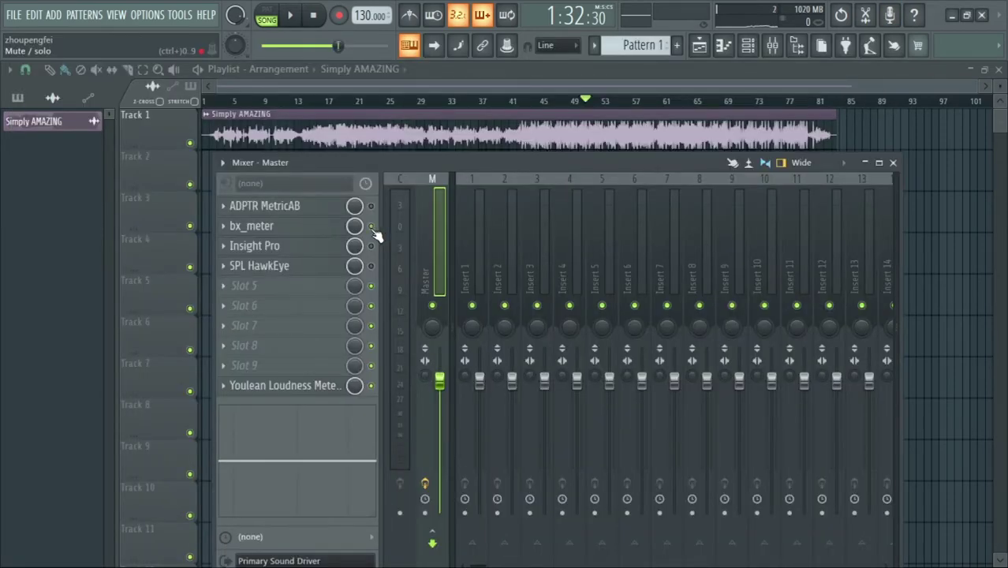
click(286, 234)
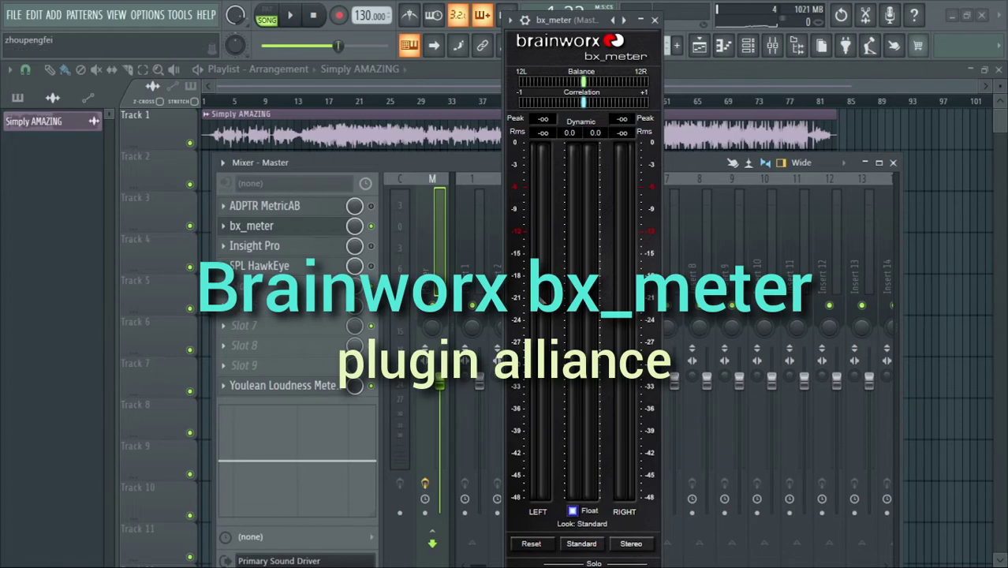
Step: Move the bx_meter window to the right of the Playlist, clear of the mixer strips
drag(570, 20, 498, 35)
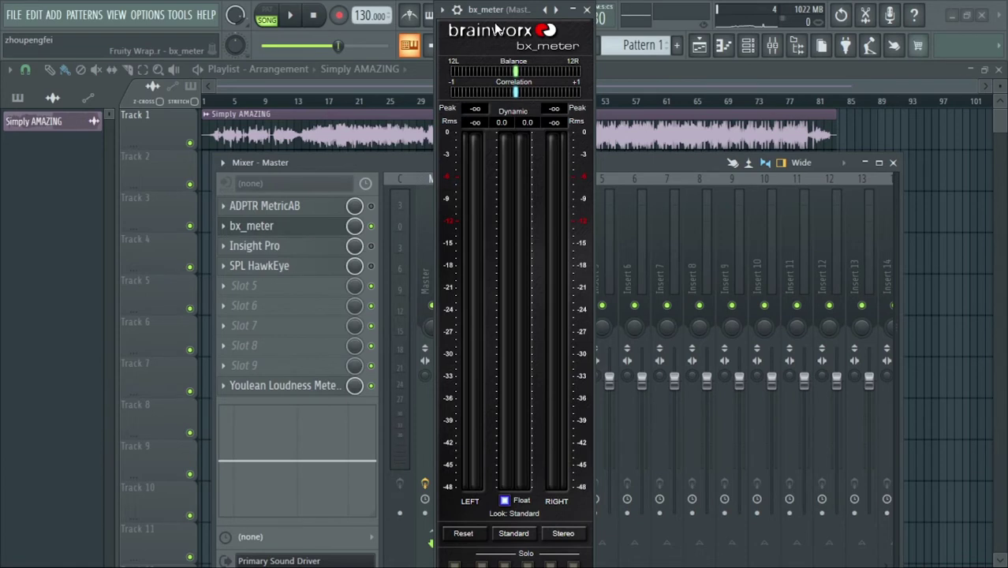
drag(495, 30, 481, 17)
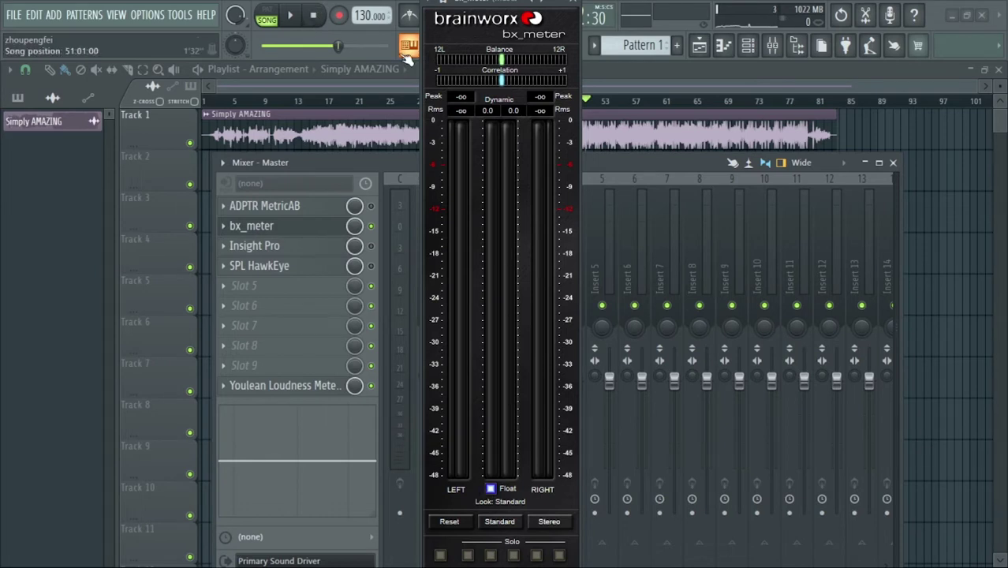
drag(487, 6, 715, 6)
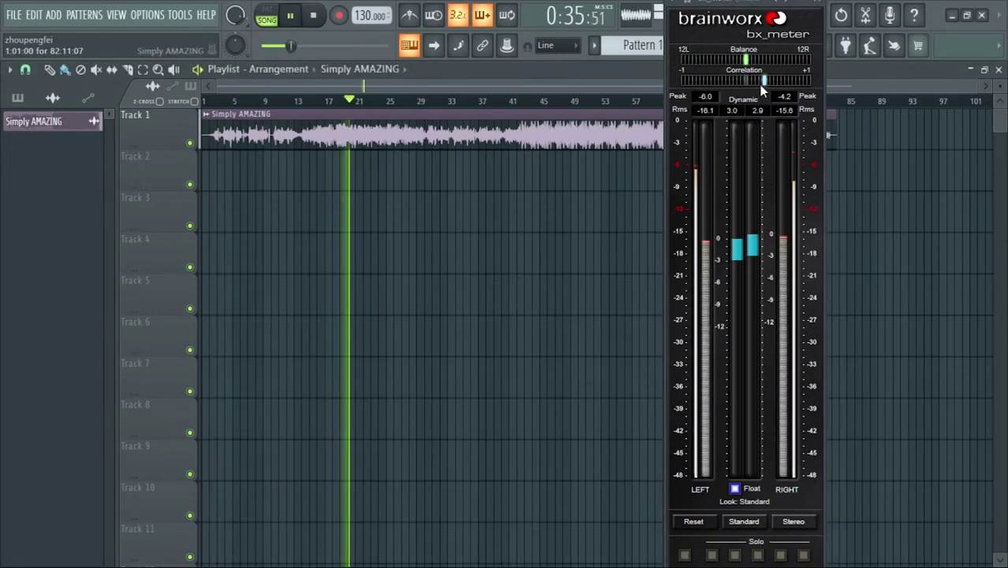
Step: Centre bx_meter and audition Stereo Swap, then left and right solo, then stop
drag(740, 7, 526, 8)
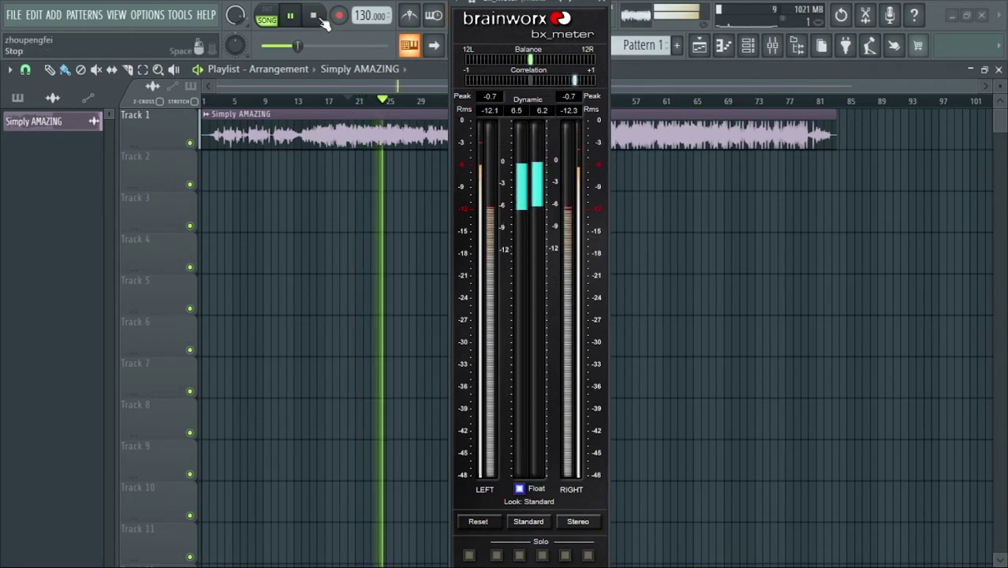
mouse_move(520, 6)
mouse_down()
mouse_move(524, 24)
mouse_move(527, 6)
mouse_up()
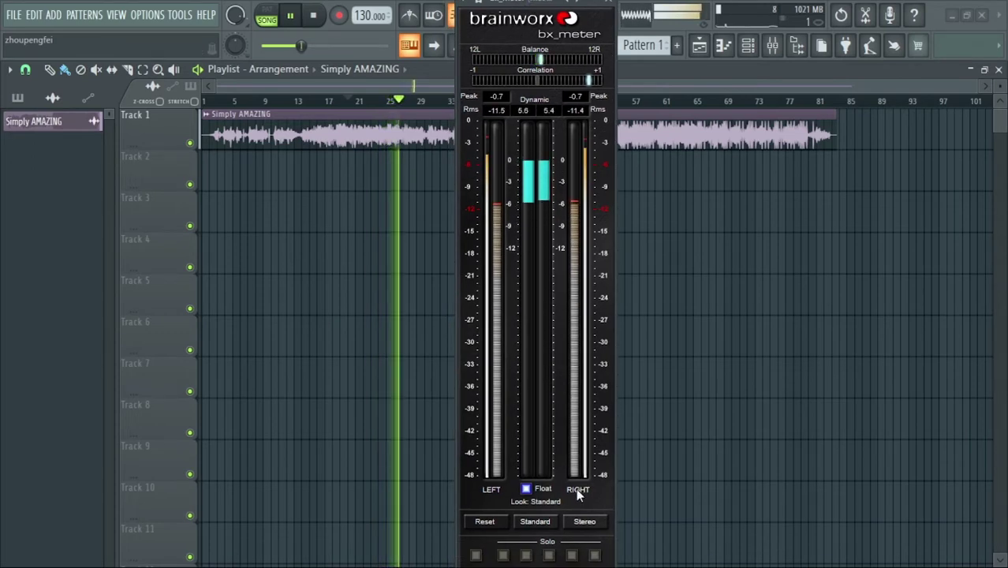
click(475, 556)
click(475, 555)
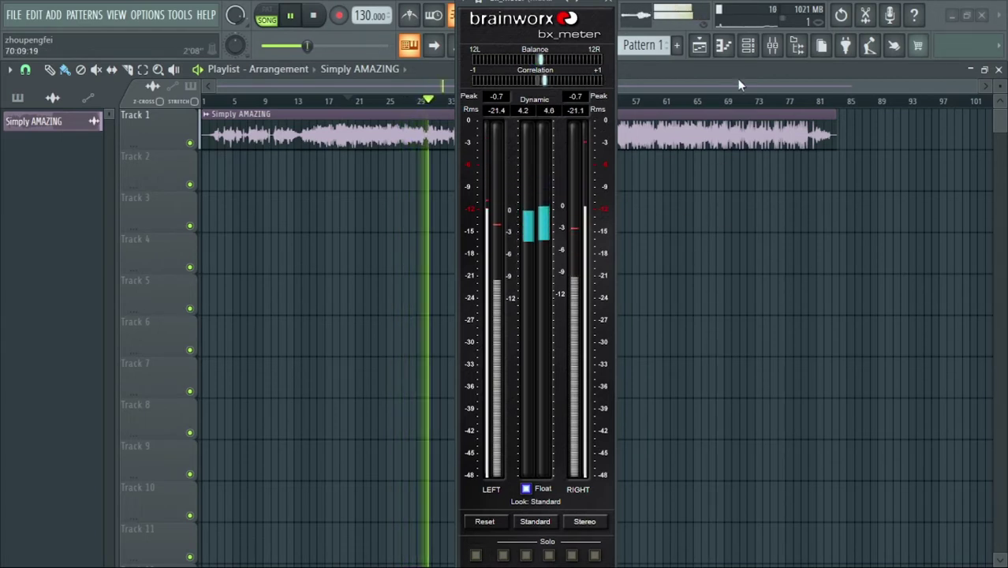
click(503, 555)
click(503, 555)
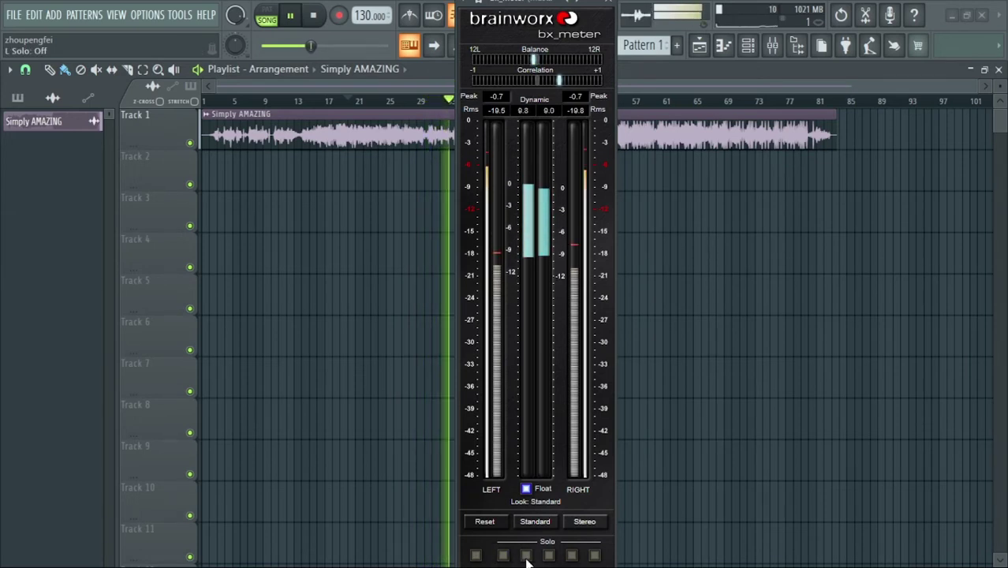
click(525, 556)
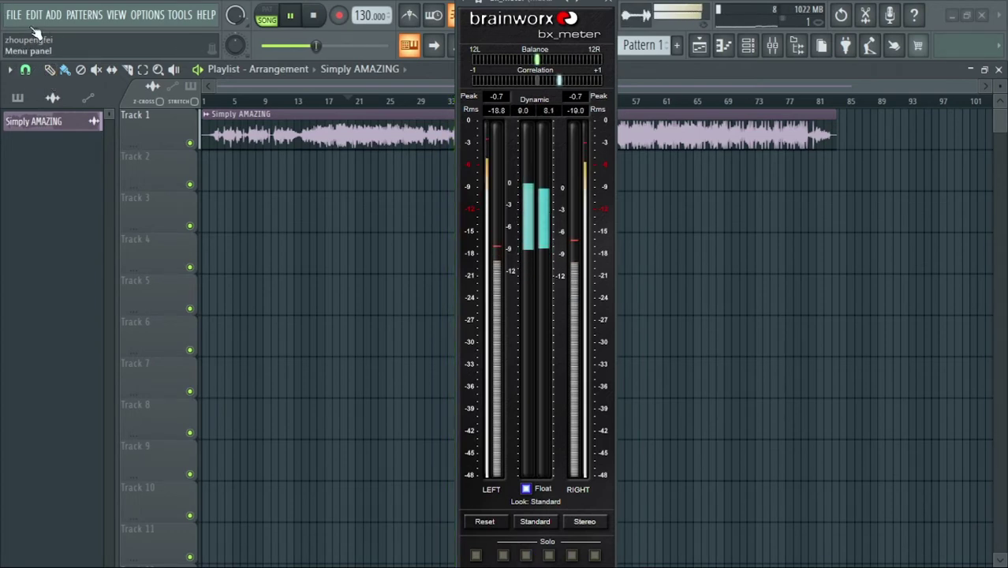
key(space)
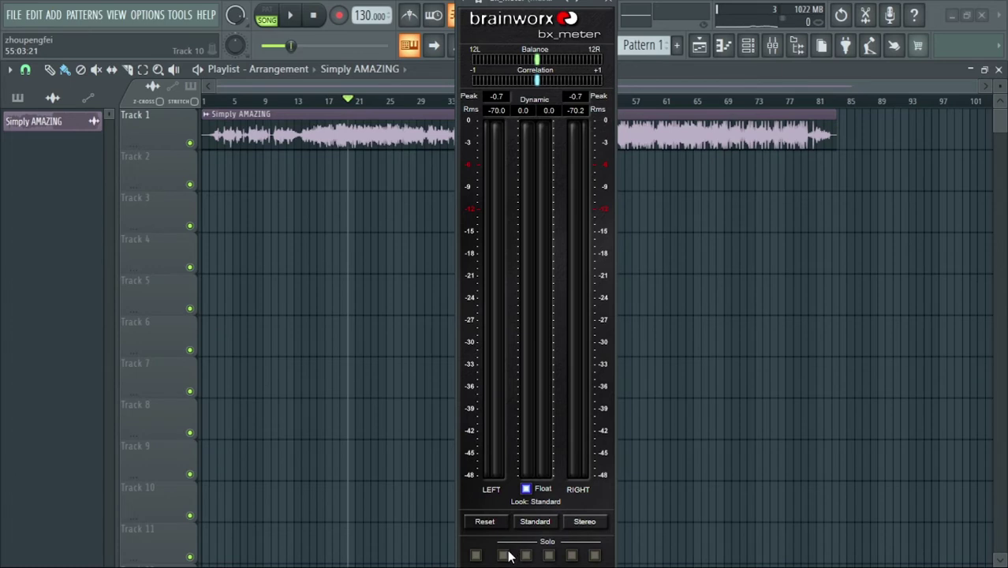
Step: Replay the song, audition left, right, weighting and side solo, then stop
click(290, 15)
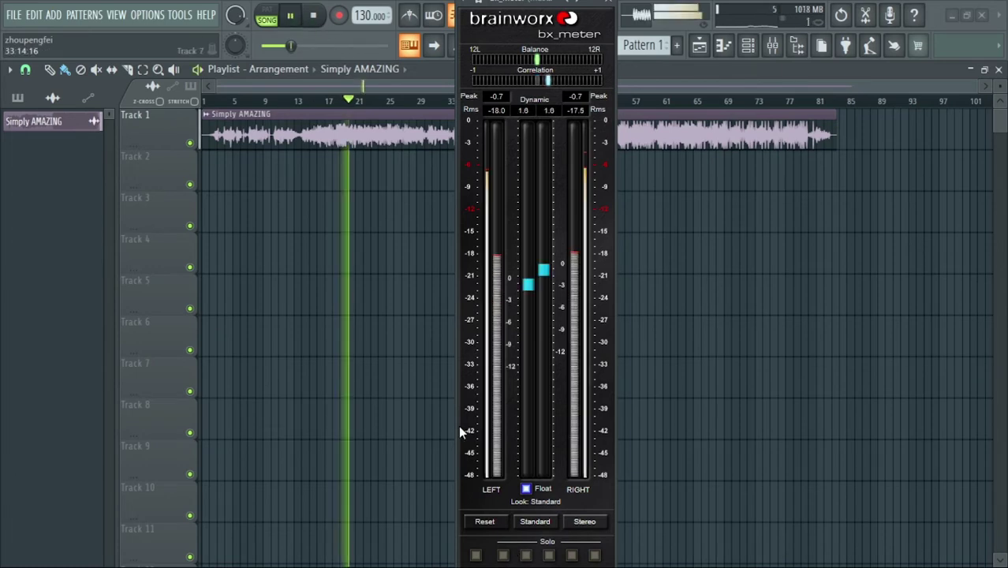
click(504, 555)
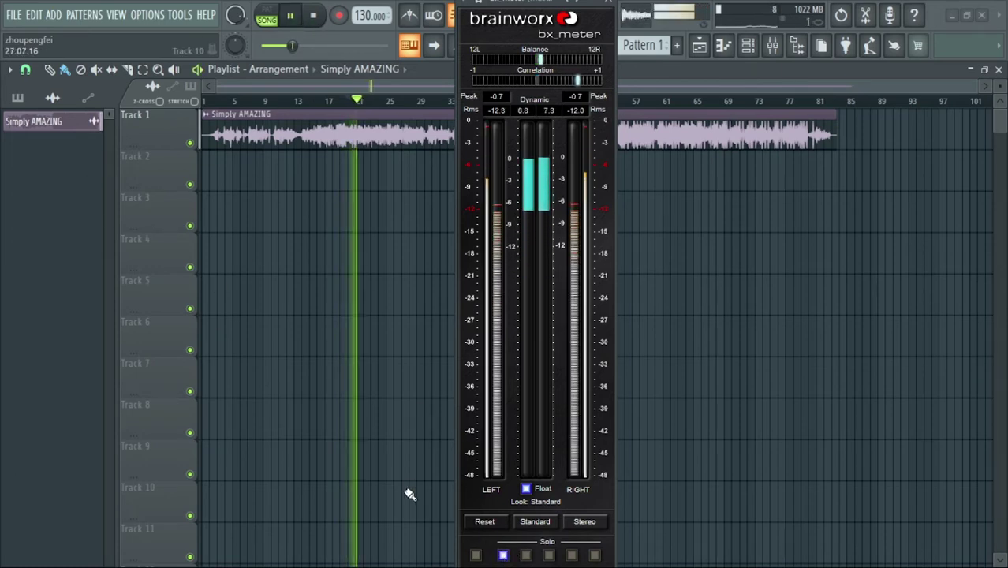
click(505, 557)
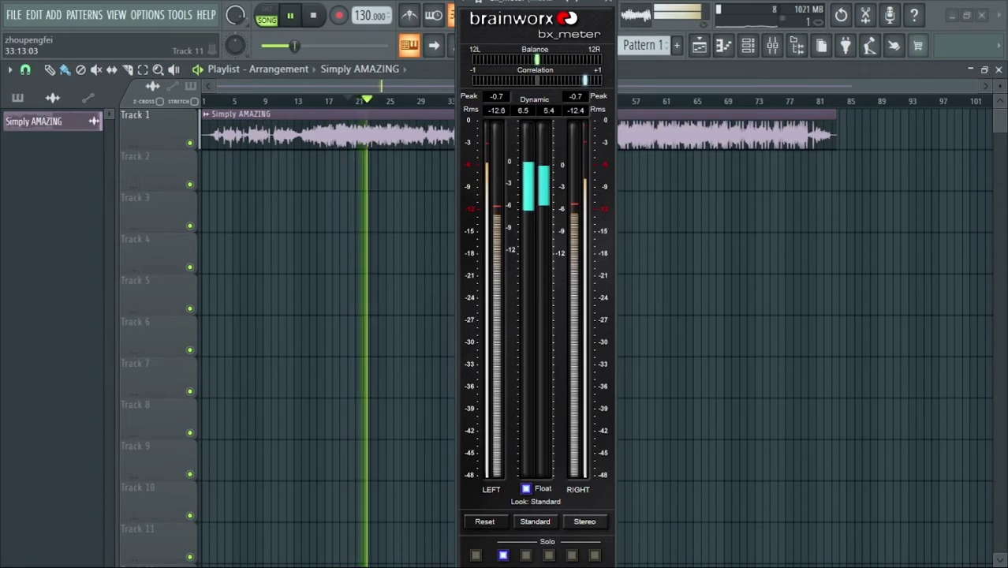
click(527, 556)
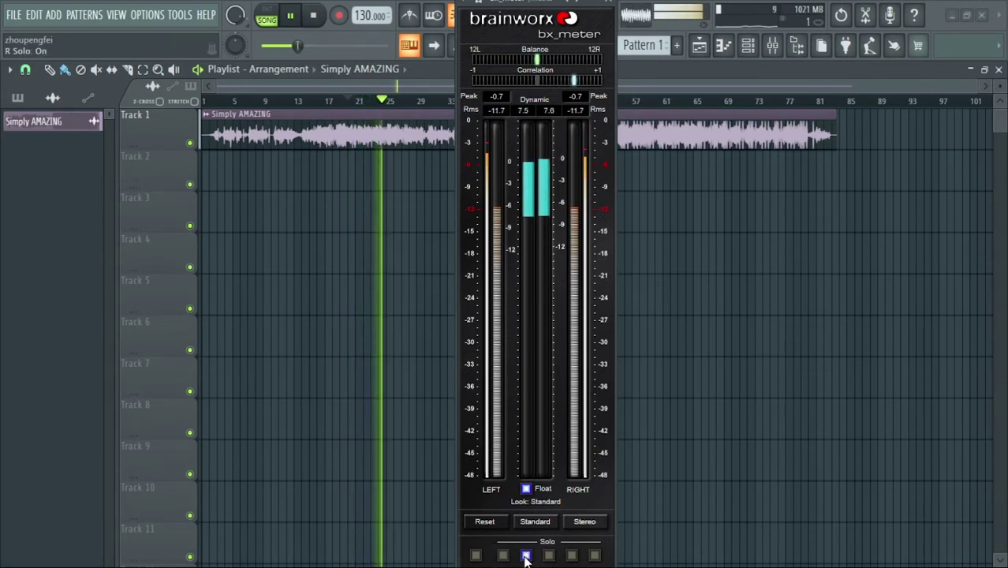
click(549, 555)
click(549, 555)
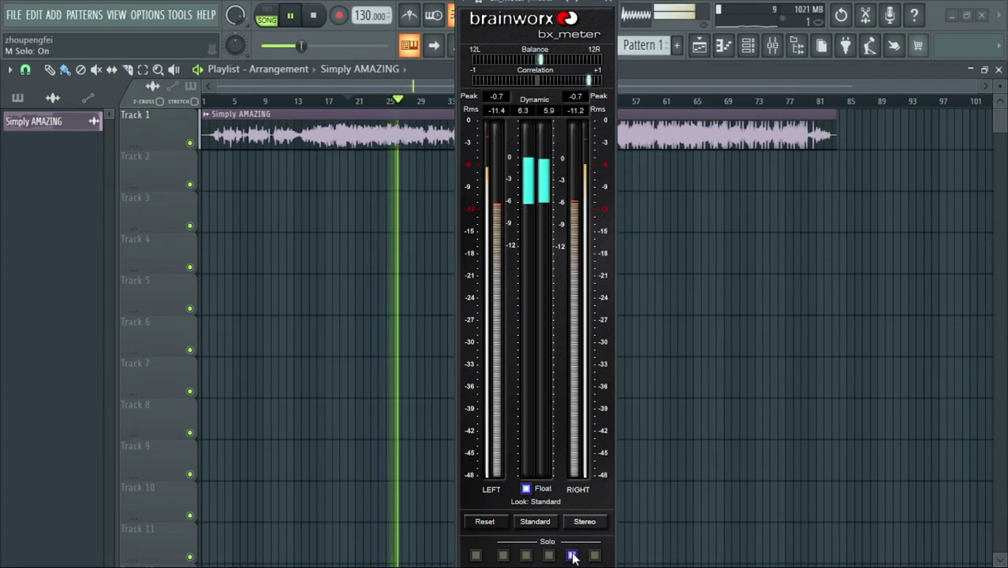
click(596, 556)
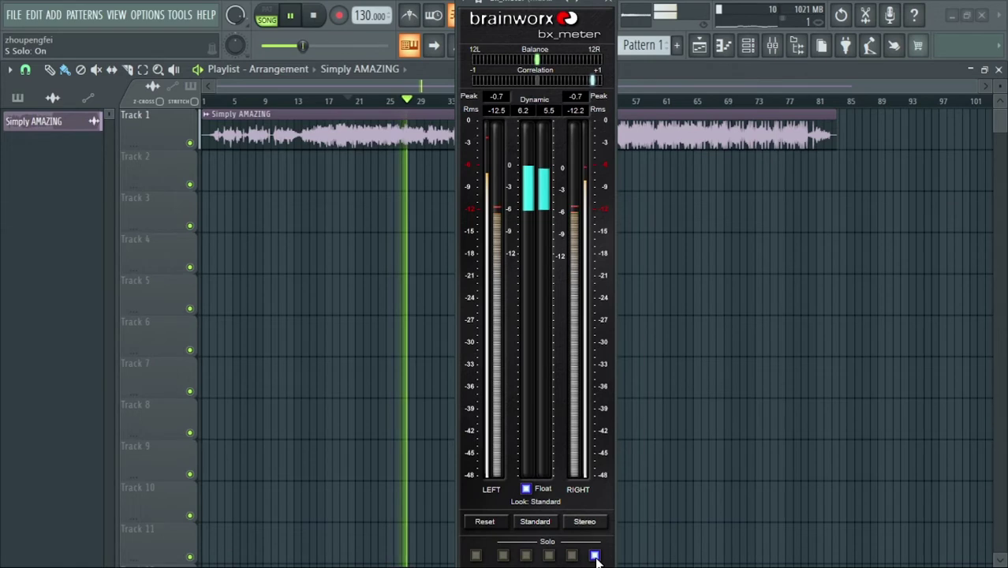
click(596, 556)
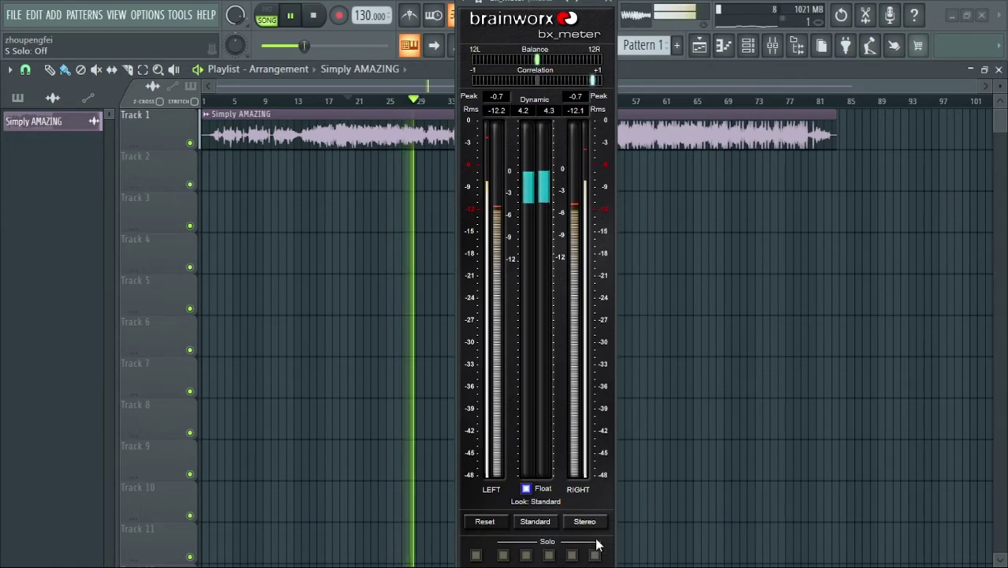
click(314, 18)
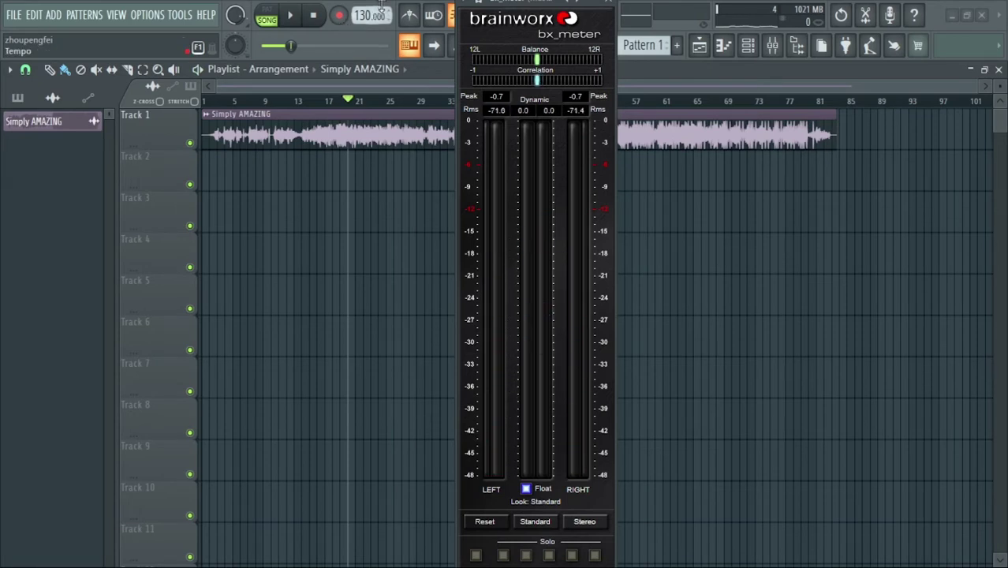
drag(542, 7, 542, 19)
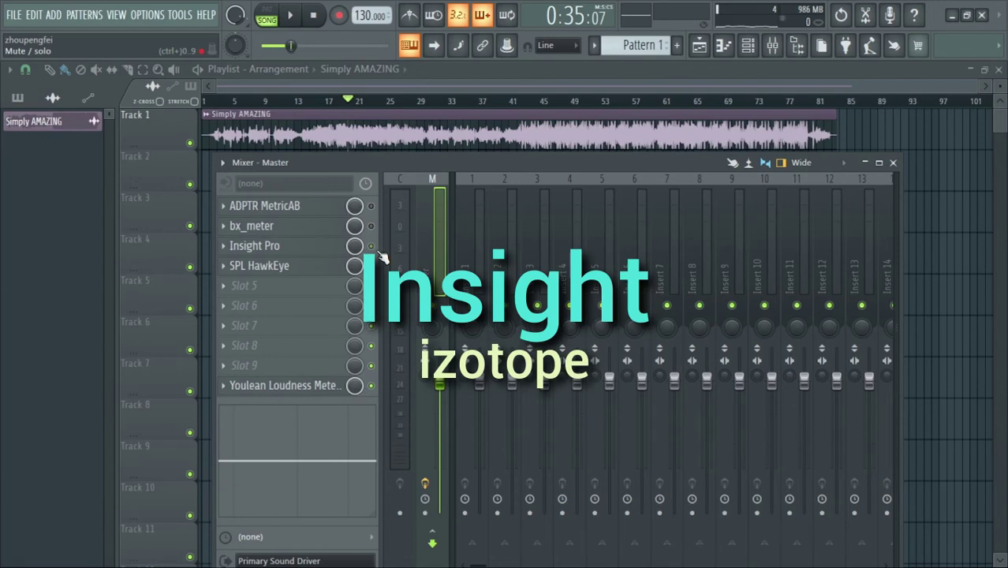
Step: Open Insight Pro on the Master channel, move and enlarge its window, and select Loudness
click(307, 250)
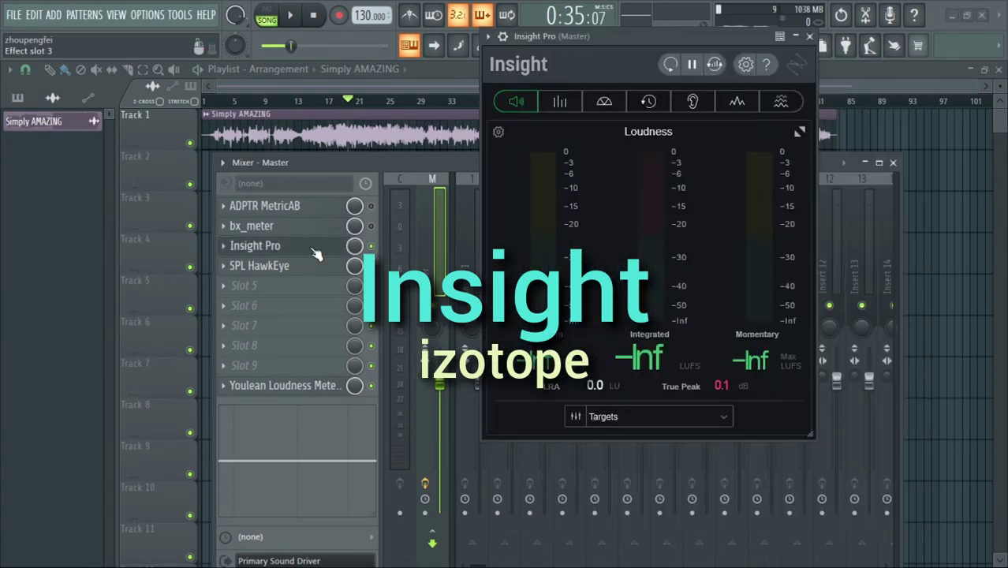
drag(592, 36, 350, 9)
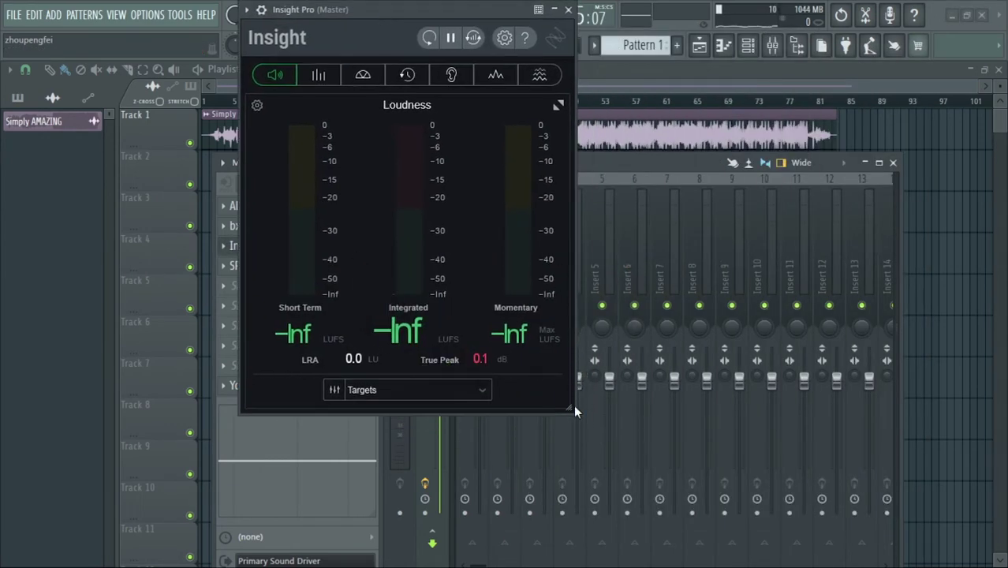
drag(568, 407, 684, 515)
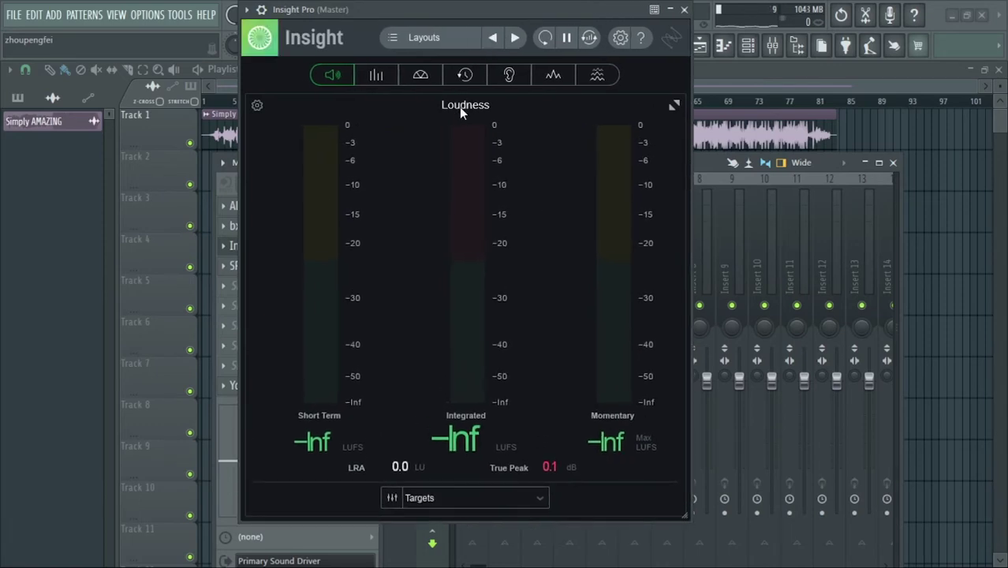
click(331, 74)
Step: Show Insight Pro's Levels meter alone, briefly adding then removing Loudness
click(380, 78)
click(332, 76)
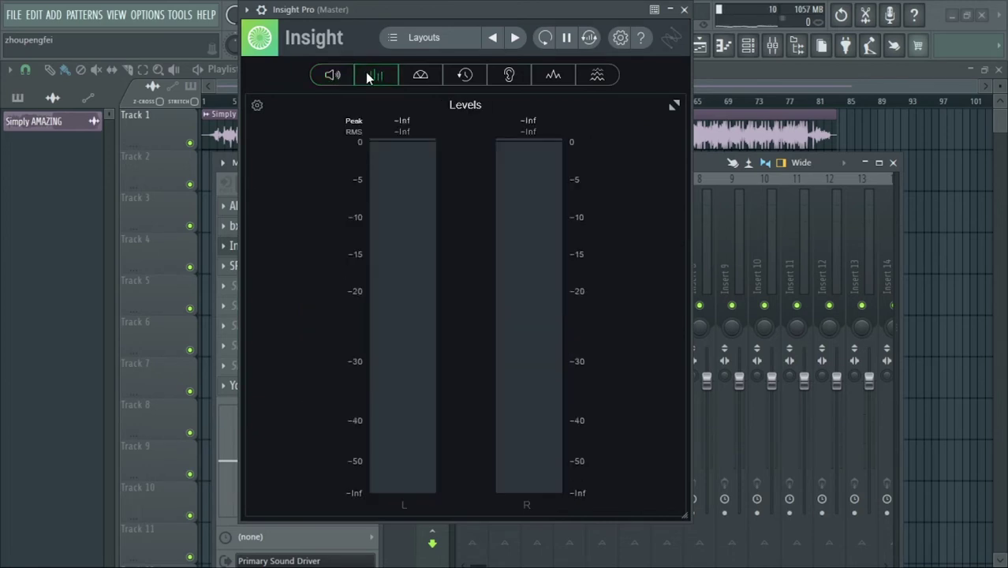
click(331, 73)
click(333, 72)
Step: Add Sound Field, History, Intelligibility, Spectrum and Spectrogram panels, then reposition the window
click(418, 79)
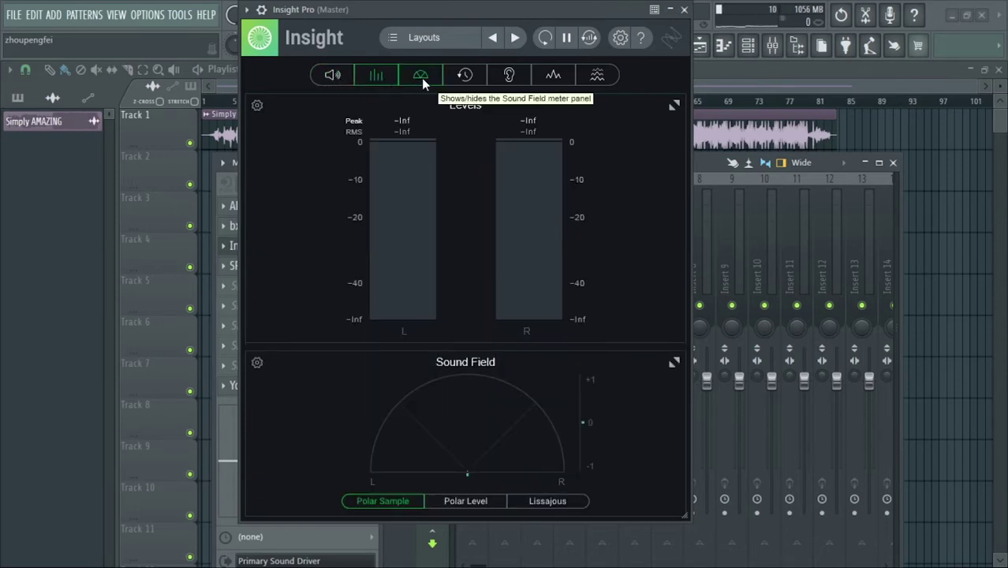
click(461, 79)
click(671, 86)
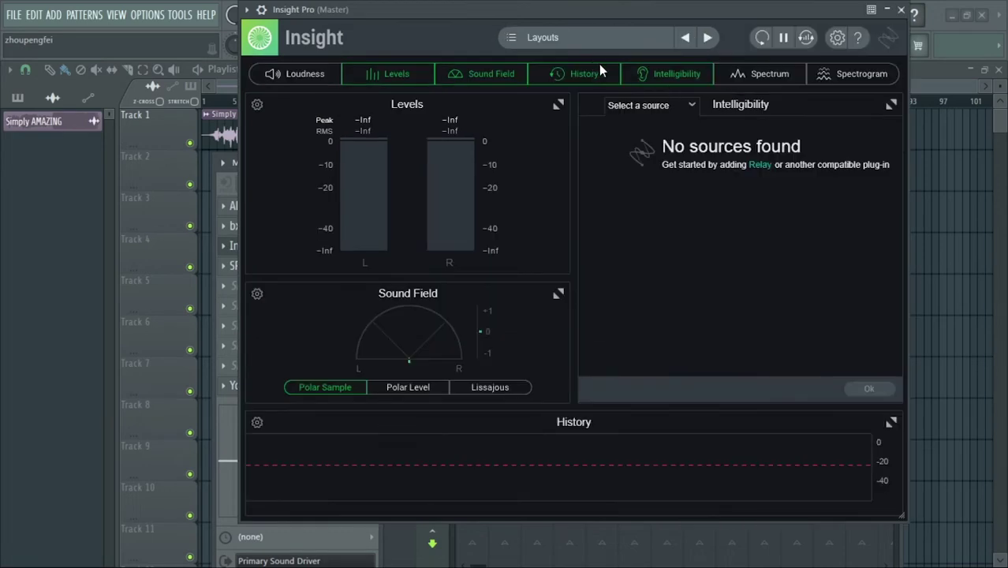
click(773, 82)
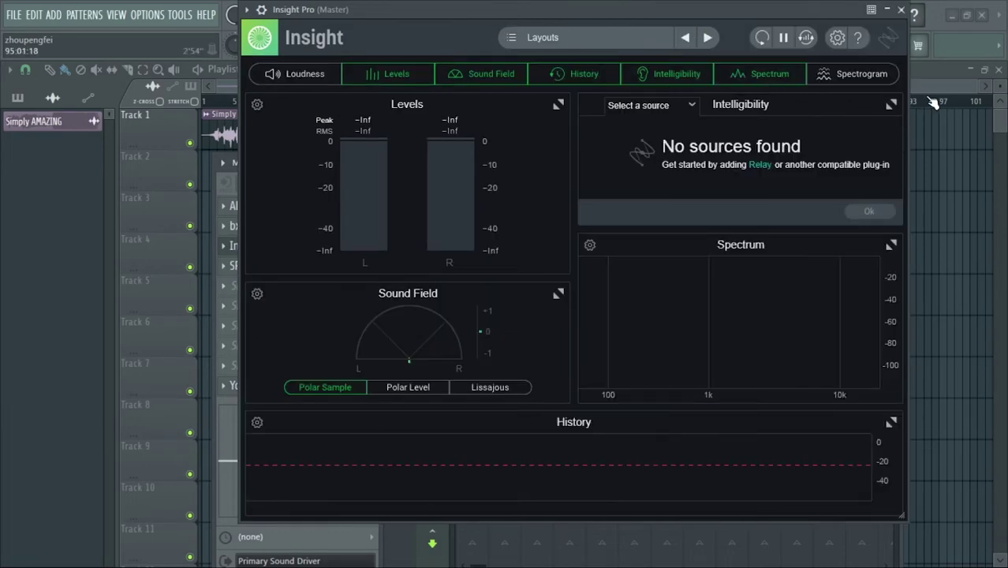
click(854, 84)
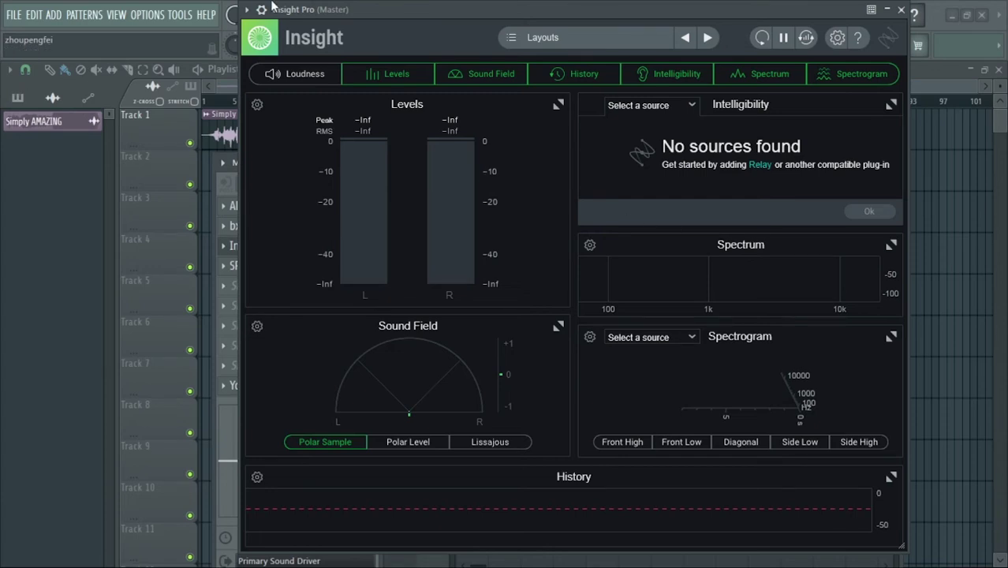
drag(439, 11, 329, 32)
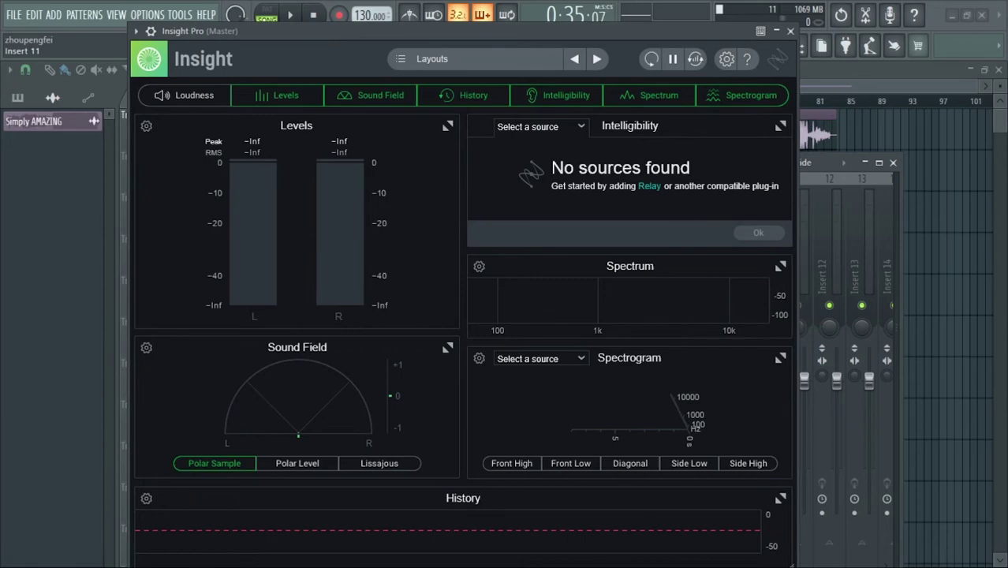
drag(593, 38, 592, 5)
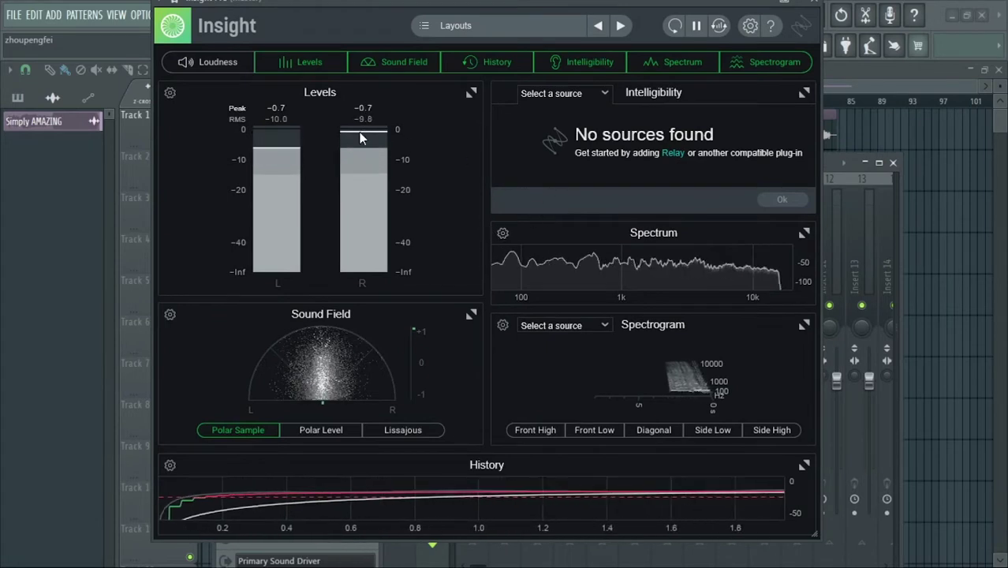
Step: Hide every Insight panel except Loudness, move the window, and stop the song
click(772, 61)
click(685, 63)
click(601, 68)
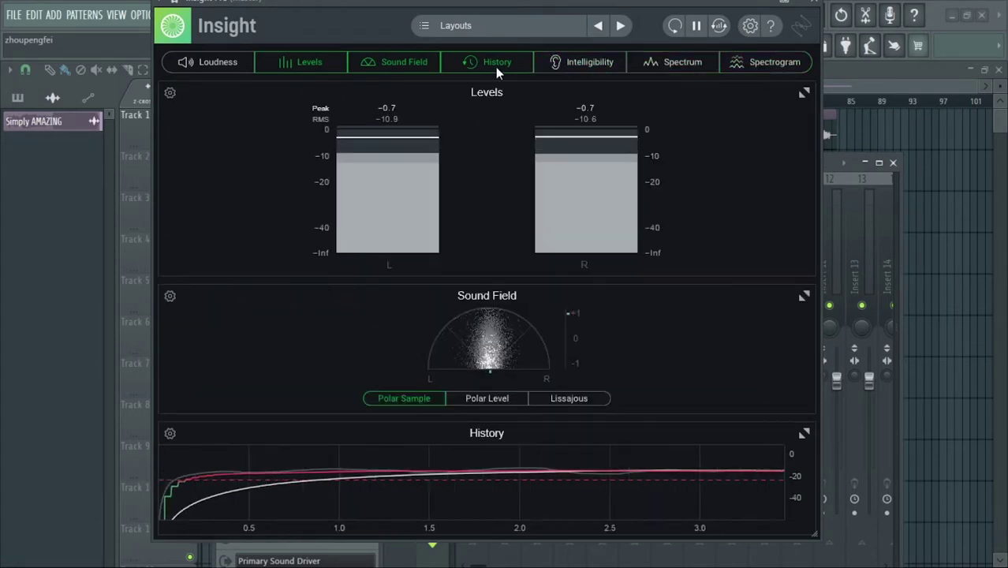
click(495, 66)
click(421, 64)
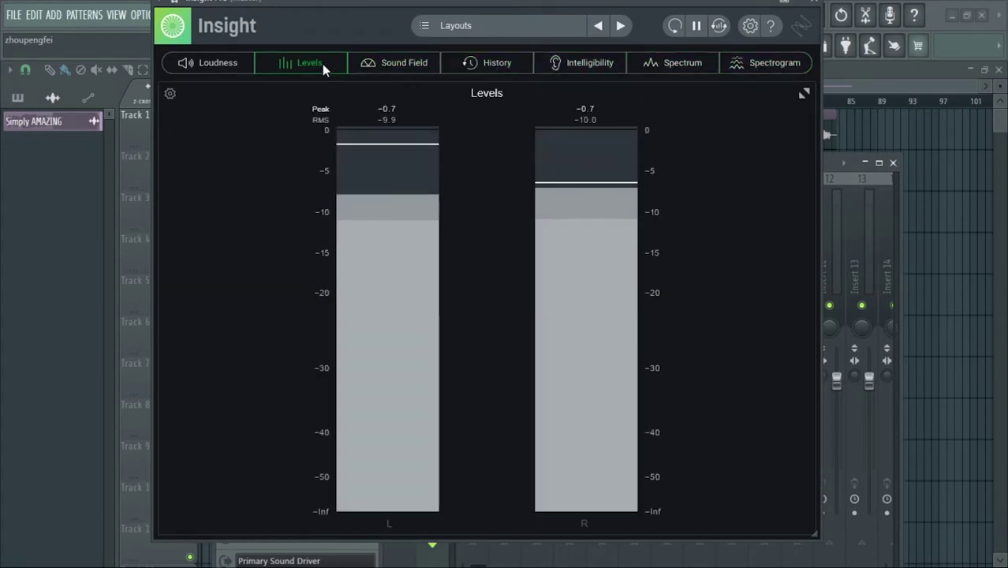
click(200, 62)
click(266, 71)
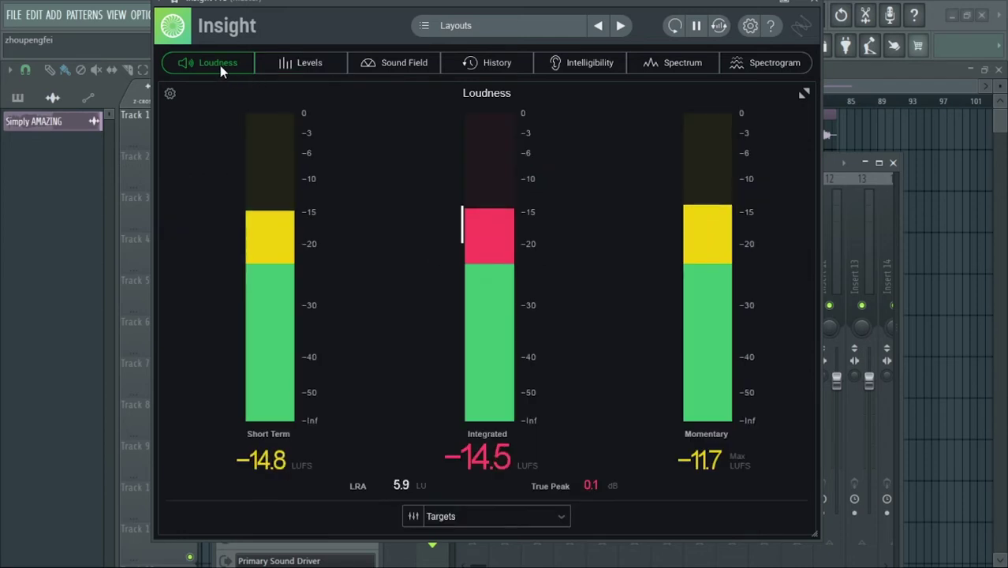
drag(448, 6, 469, 76)
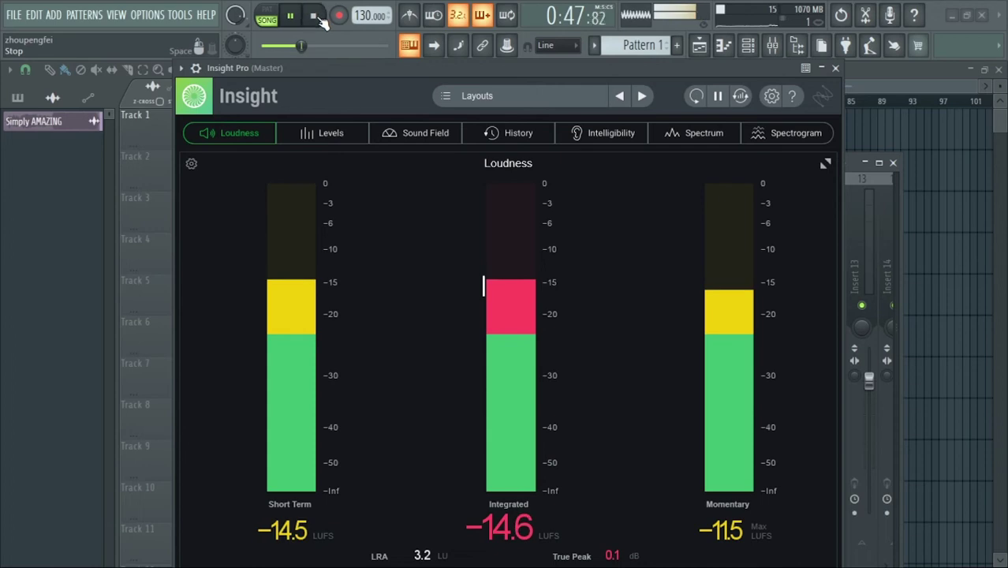
click(317, 17)
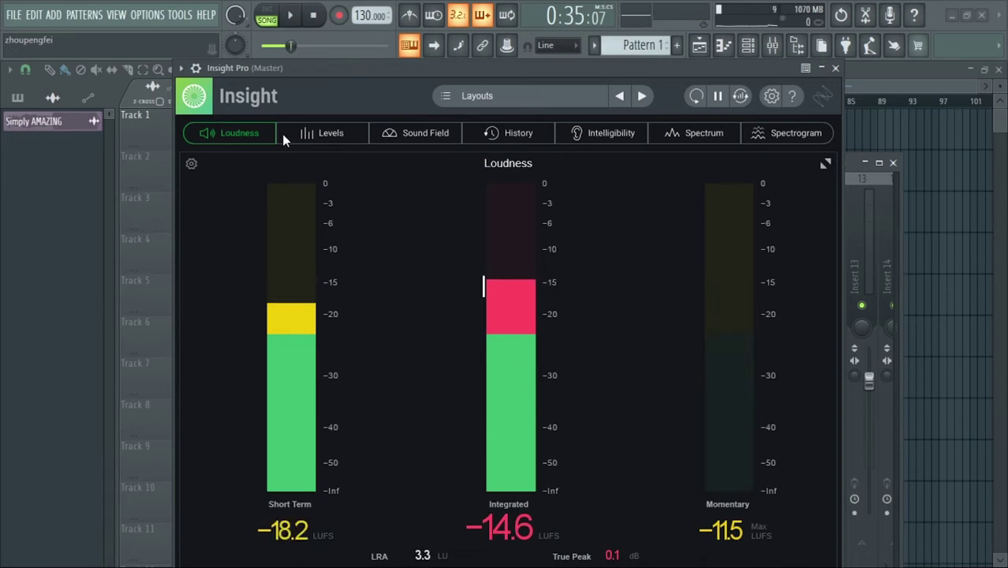
Step: Switch Insight to Levels, then Sound Field alone, and start playback
click(284, 140)
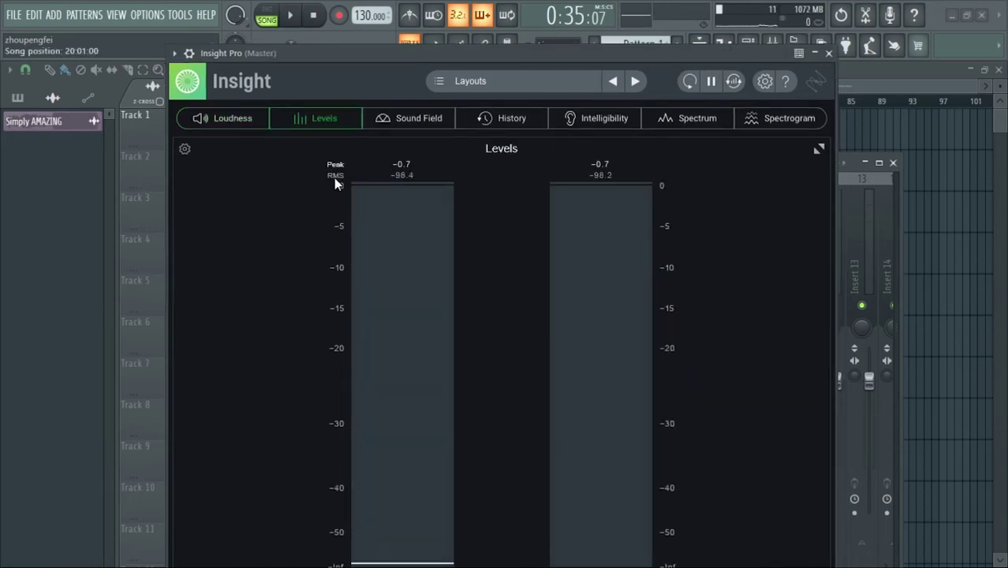
drag(490, 73, 463, 54)
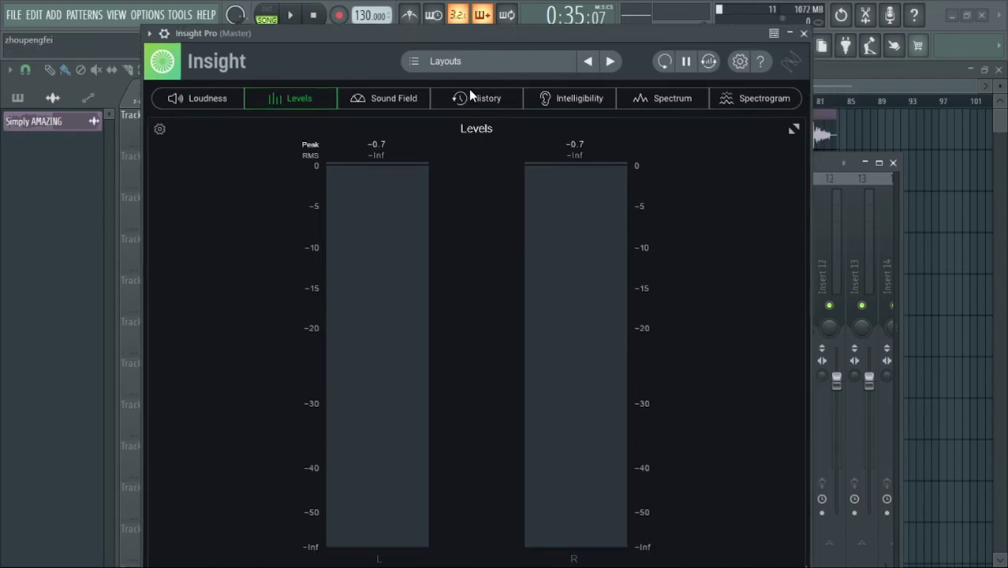
click(381, 100)
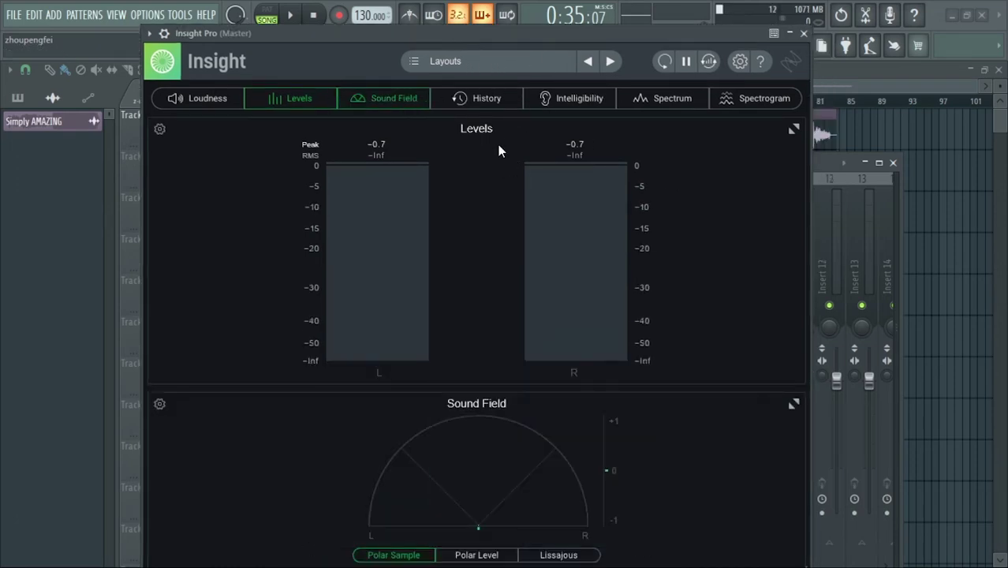
click(299, 100)
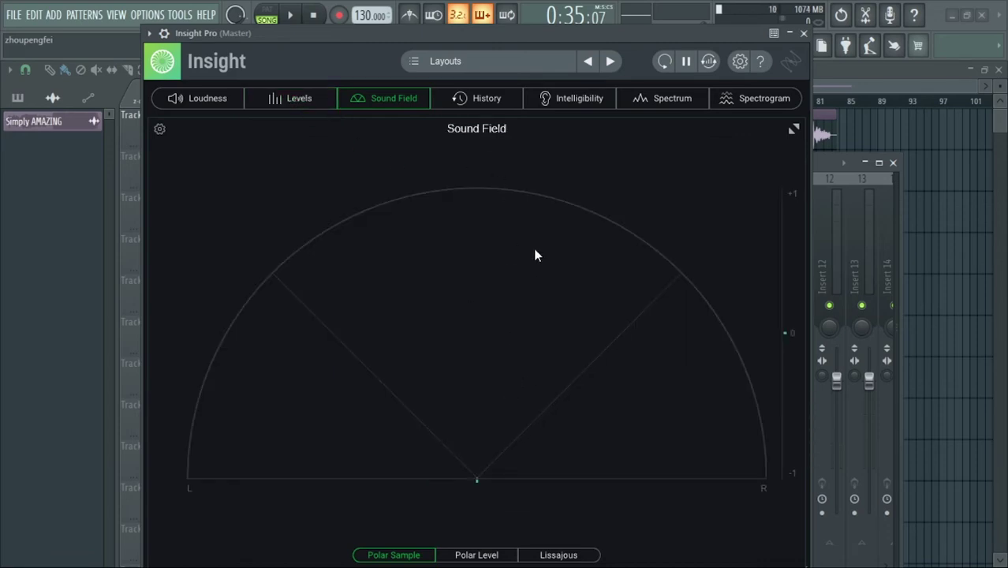
click(290, 15)
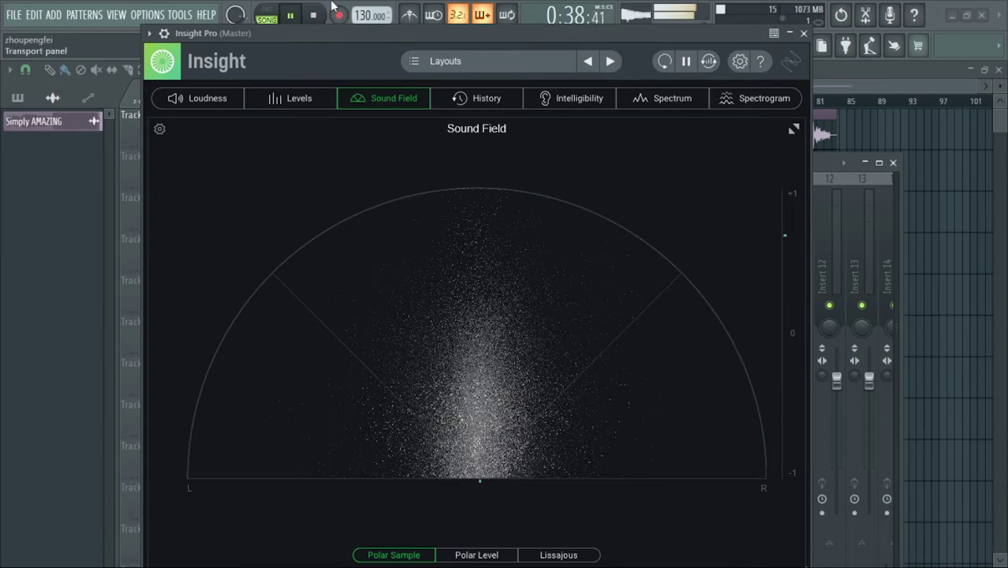
Step: Cycle Insight through History and Intelligibility panels, ending with History alone
drag(574, 39, 331, 6)
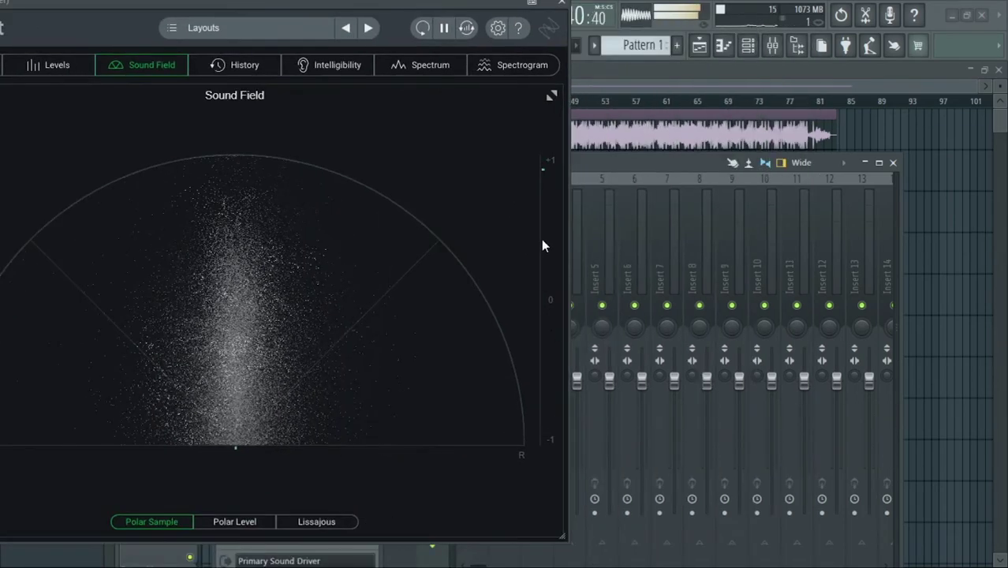
drag(235, 4, 265, 76)
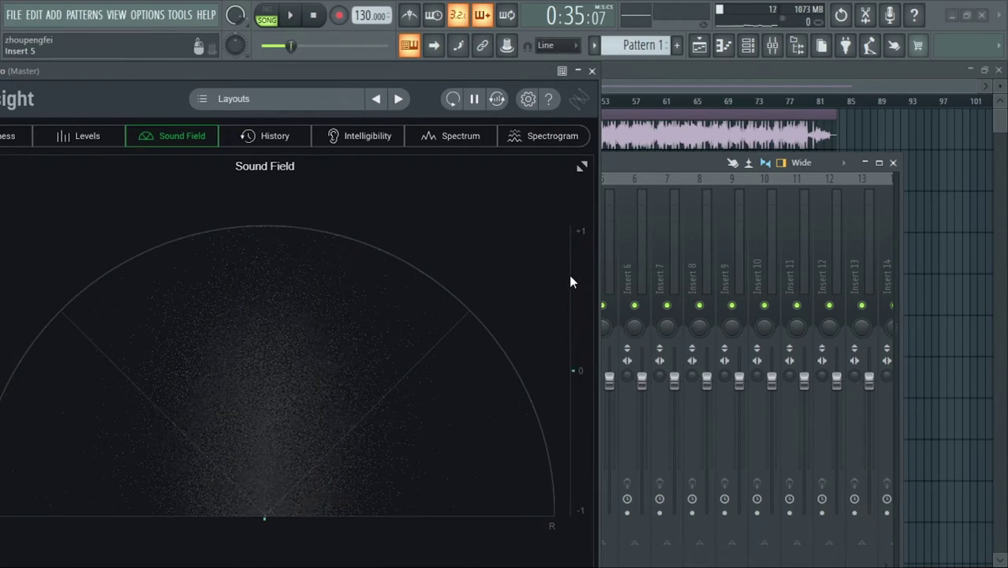
click(275, 136)
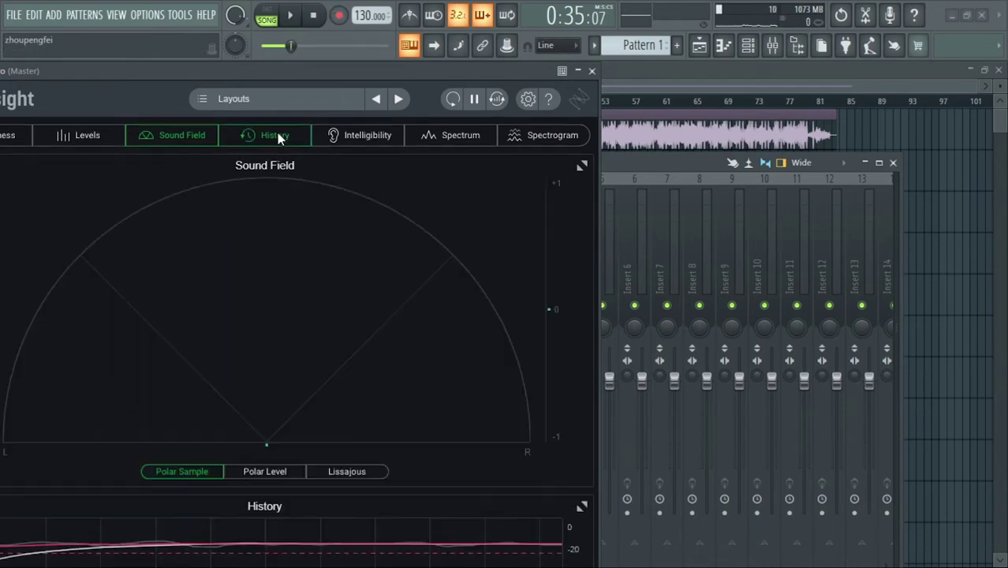
click(335, 137)
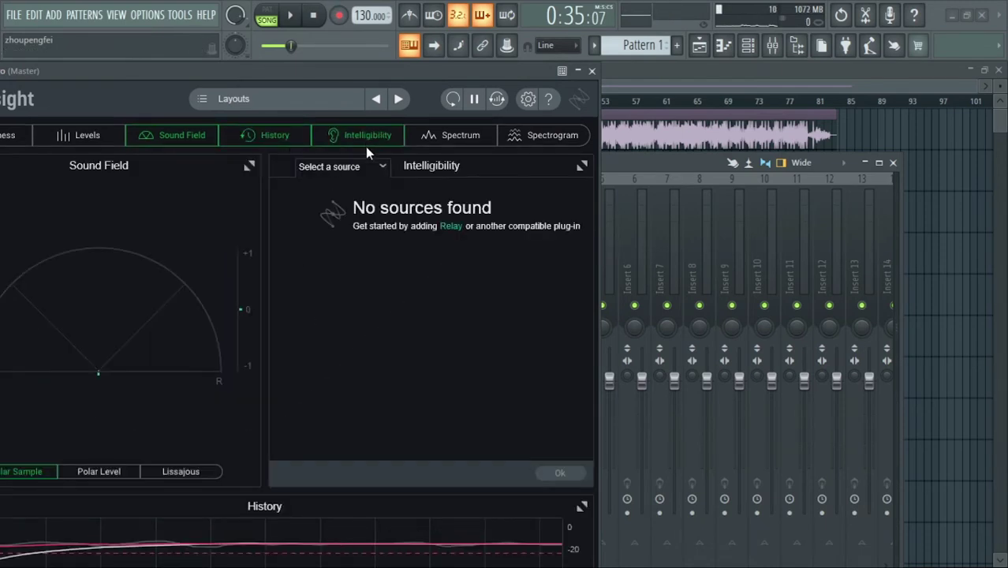
click(298, 135)
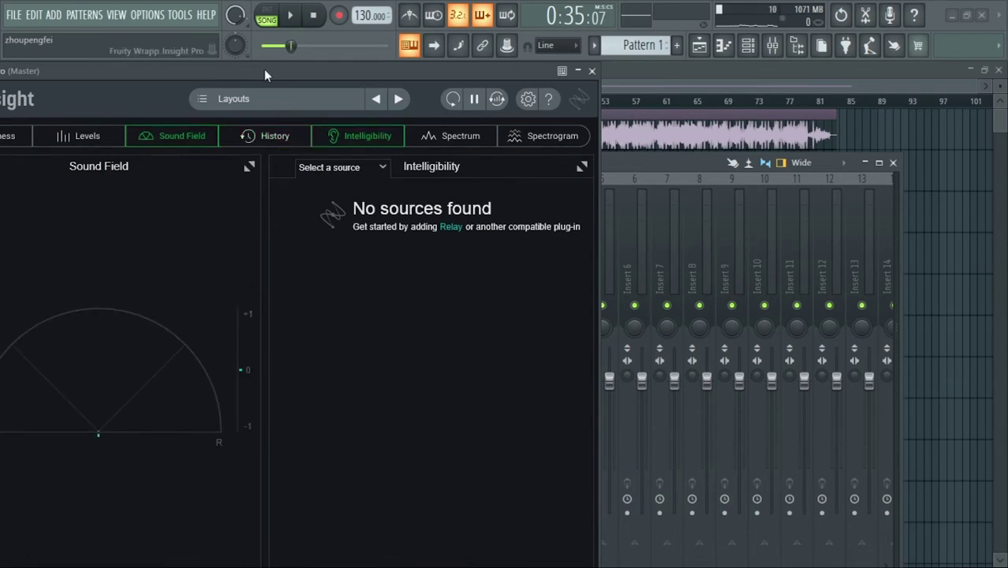
drag(263, 69, 438, 4)
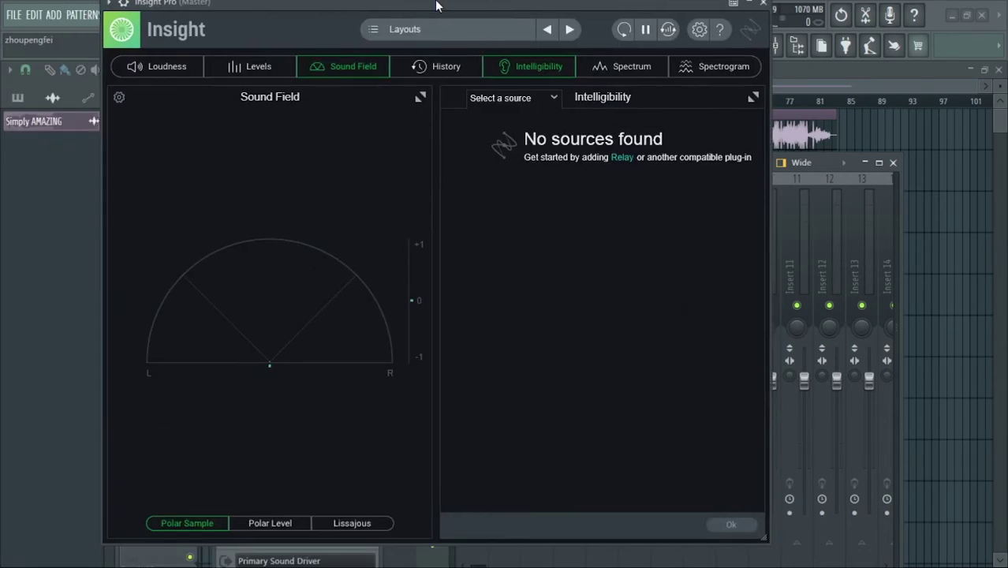
click(361, 69)
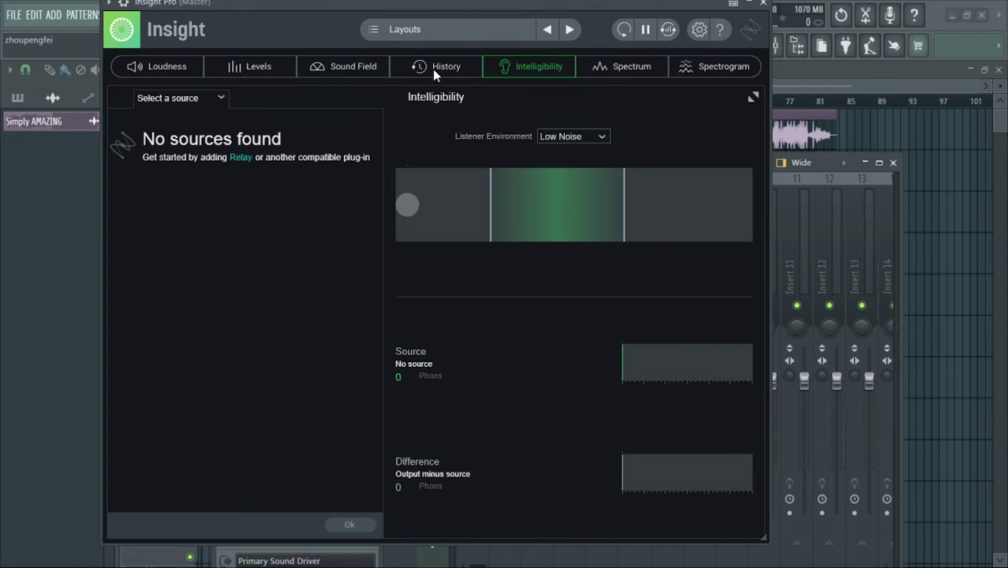
click(433, 67)
click(530, 65)
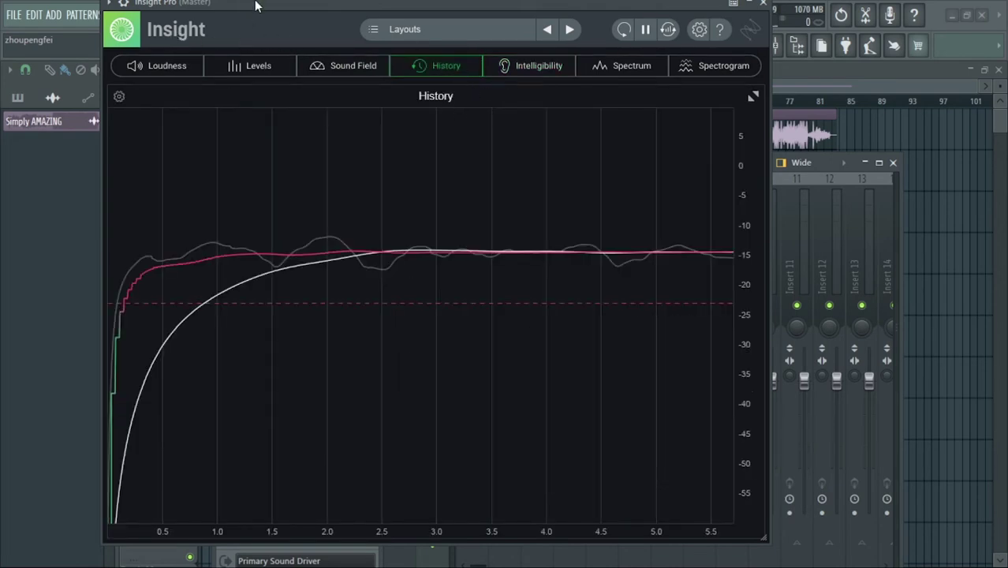
drag(255, 6, 257, 47)
Step: Play and stop the song while adding Intelligibility, Spectrum and Spectrogram, then close Insight Pro
click(290, 16)
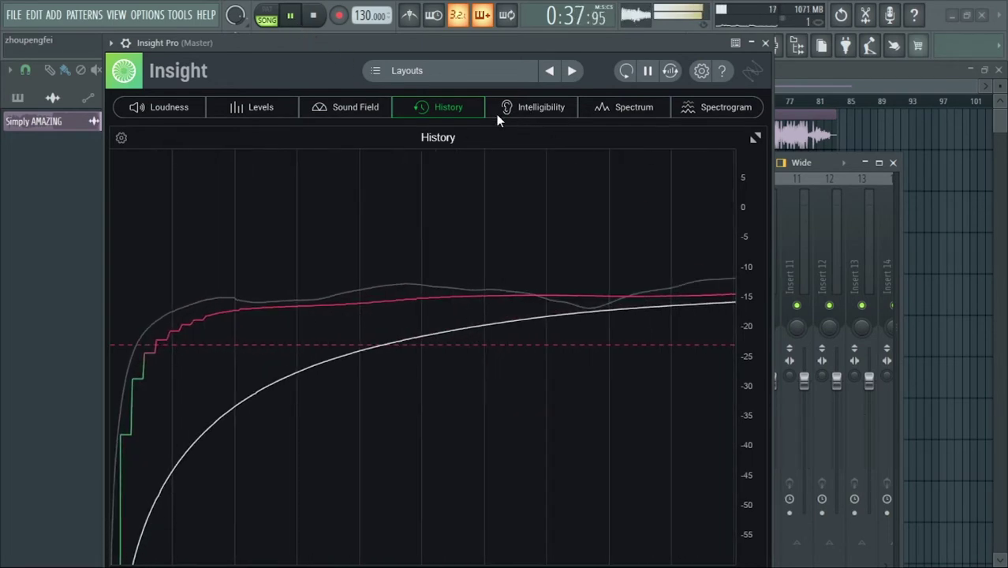
click(538, 115)
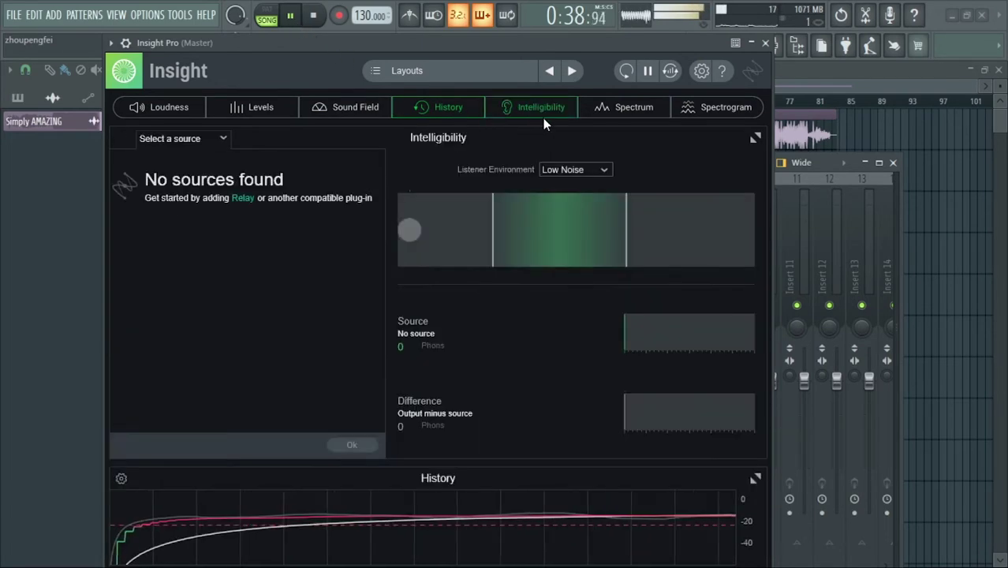
click(316, 15)
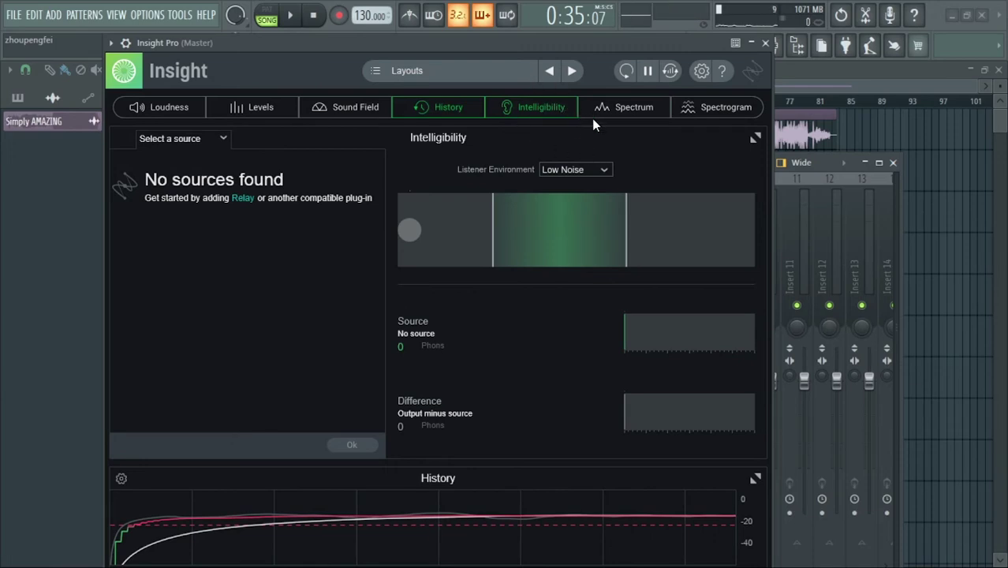
click(633, 116)
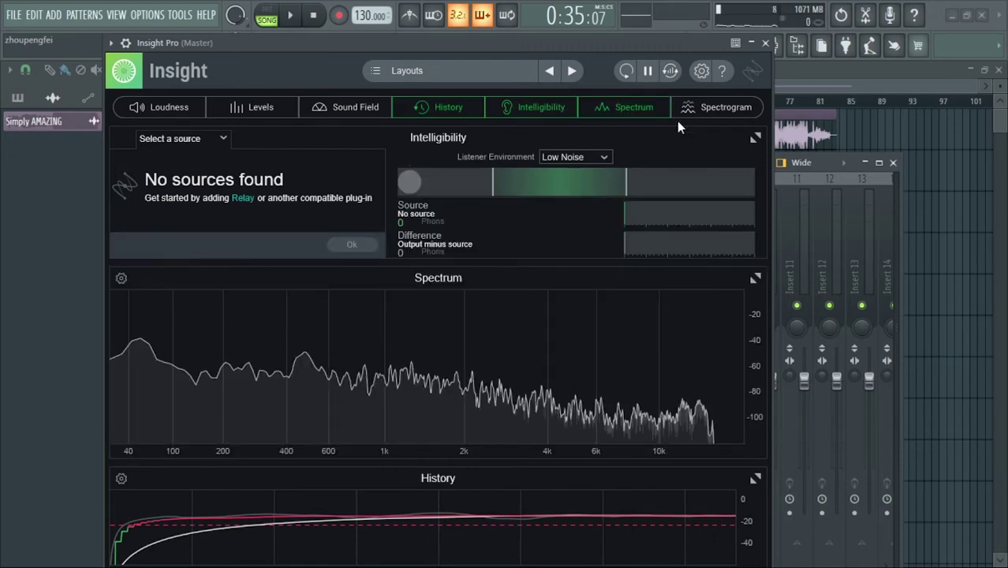
click(720, 117)
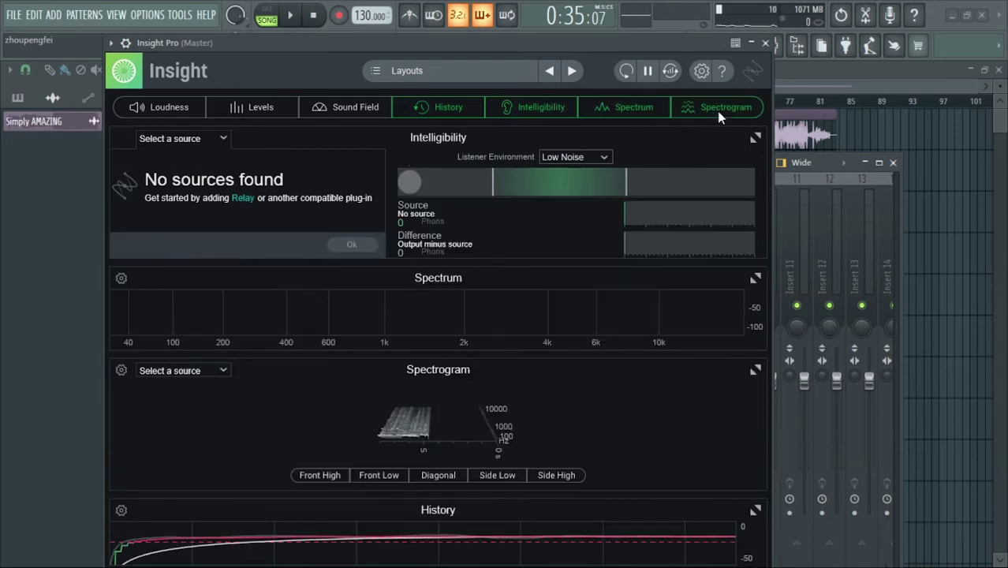
click(766, 43)
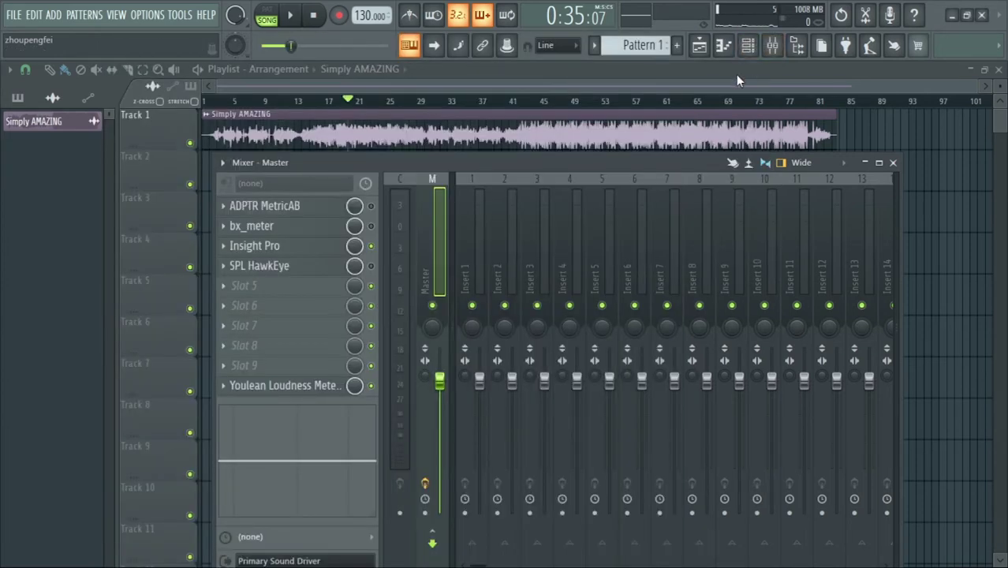
click(371, 246)
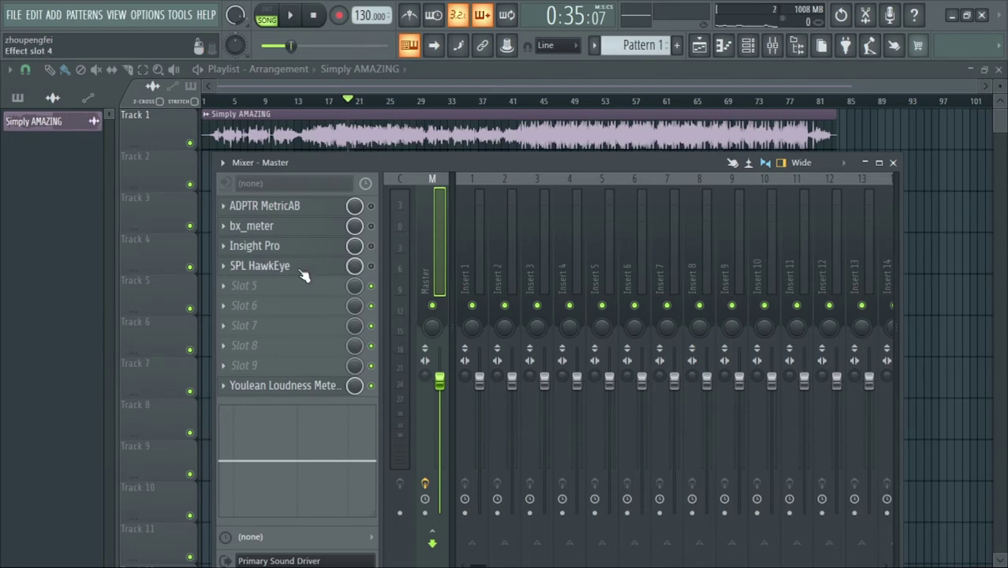
click(301, 270)
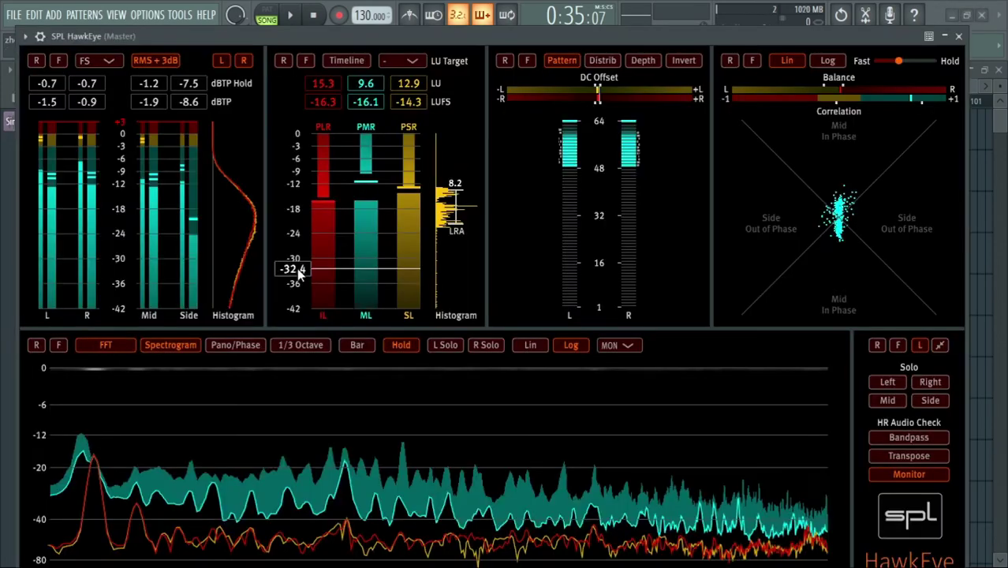
drag(357, 34, 367, 5)
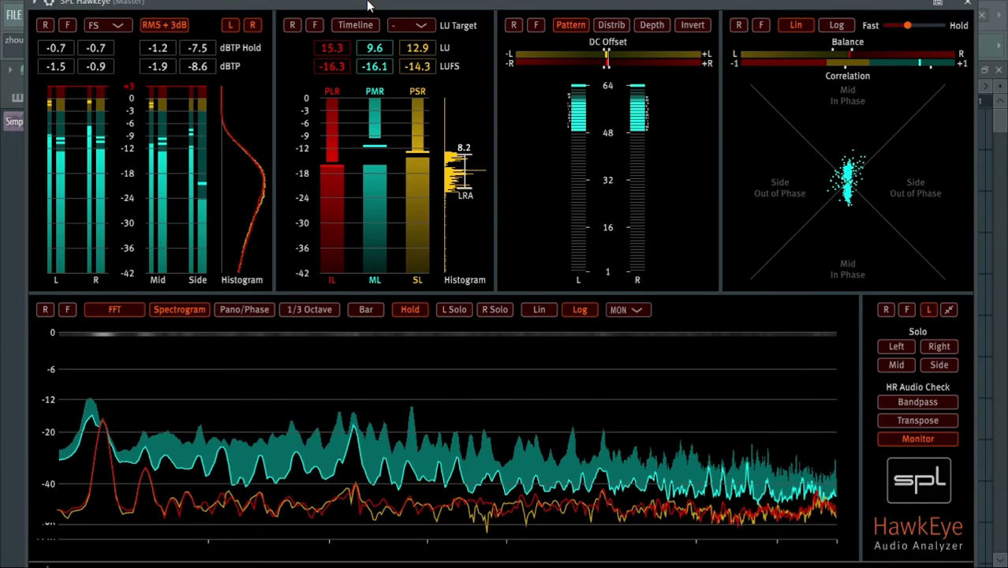
mouse_move(368, 5)
mouse_down()
mouse_move(432, 27)
mouse_move(431, 49)
mouse_move(260, 5)
mouse_move(352, 12)
mouse_up()
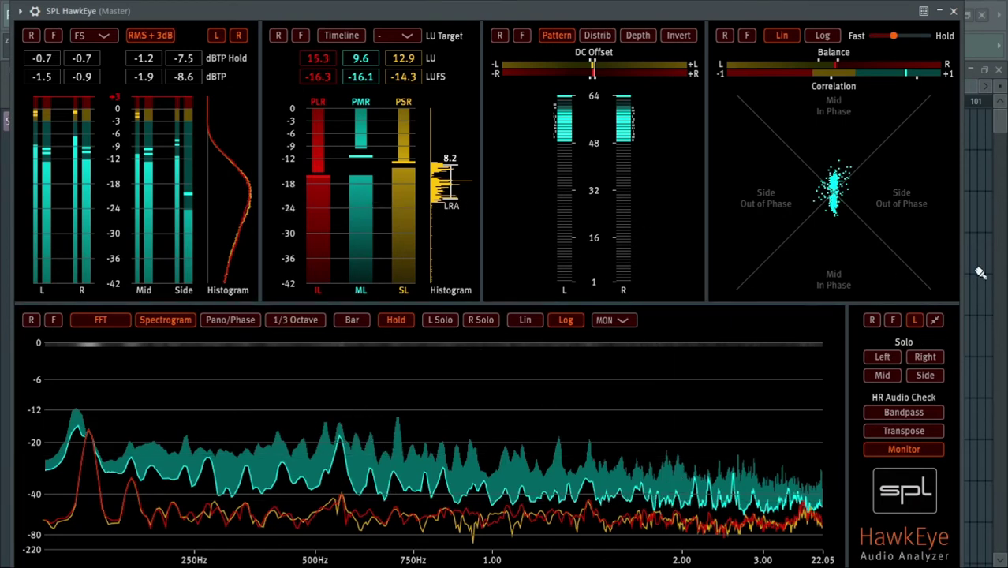
drag(868, 13, 891, 146)
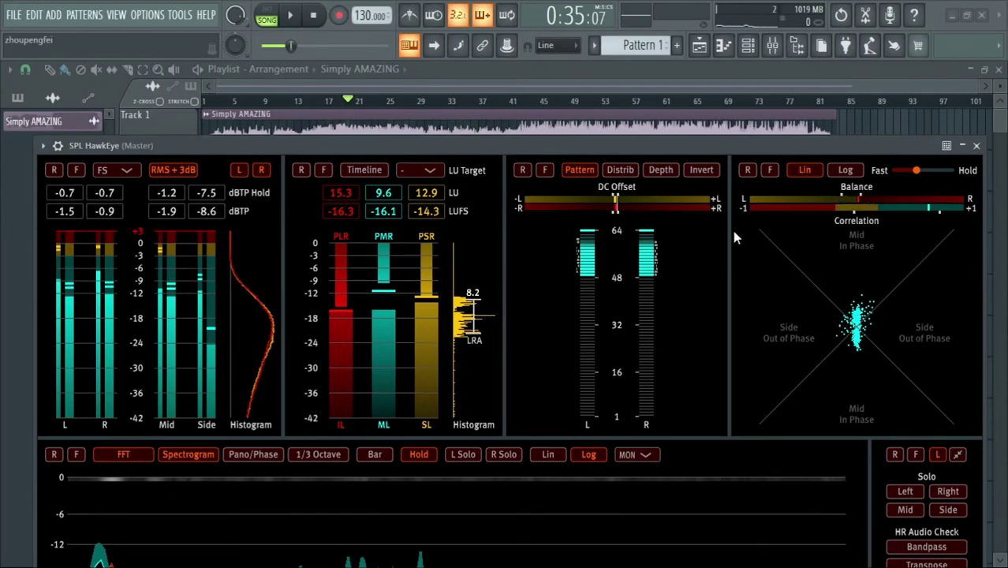
mouse_move(625, 262)
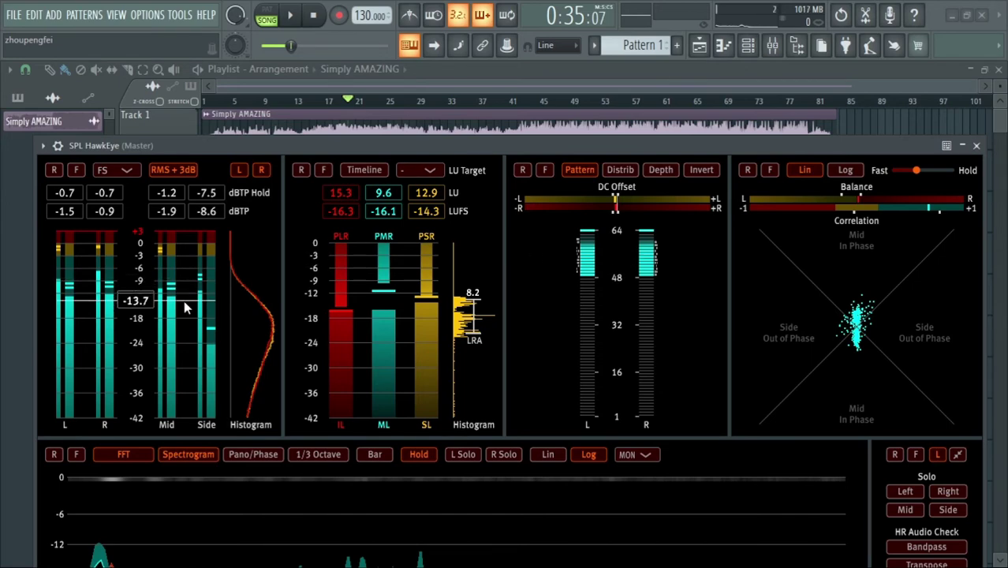
key(Escape)
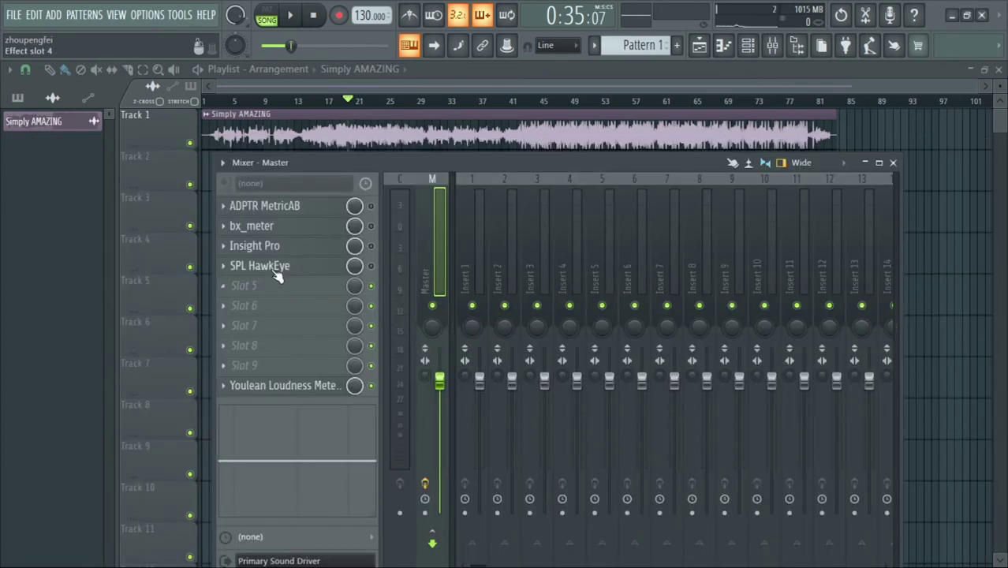
Step: Analyse a few seconds of the song in an enlarged SPL HawkEye window, then close it
click(278, 269)
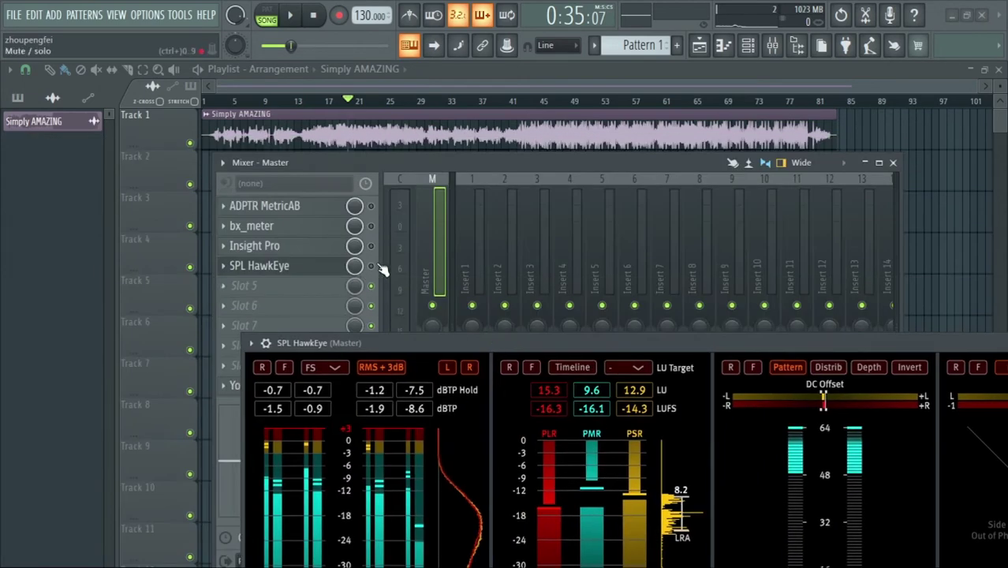
drag(454, 345, 298, 108)
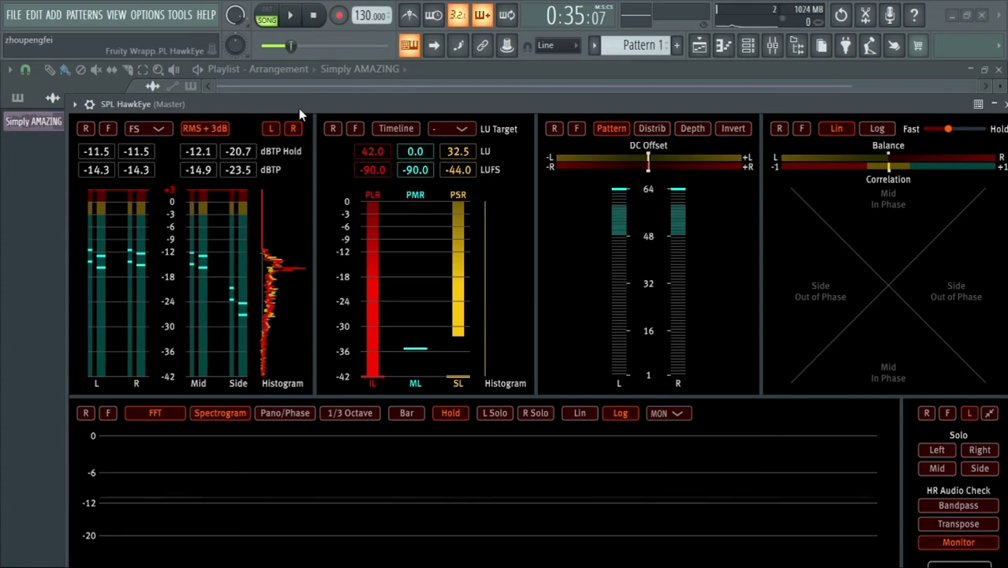
click(294, 17)
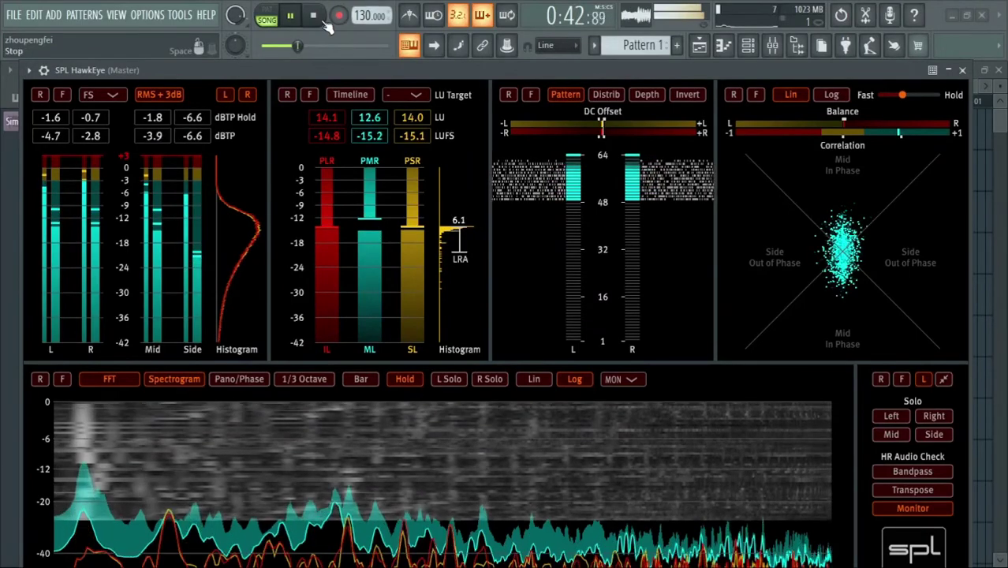
click(316, 16)
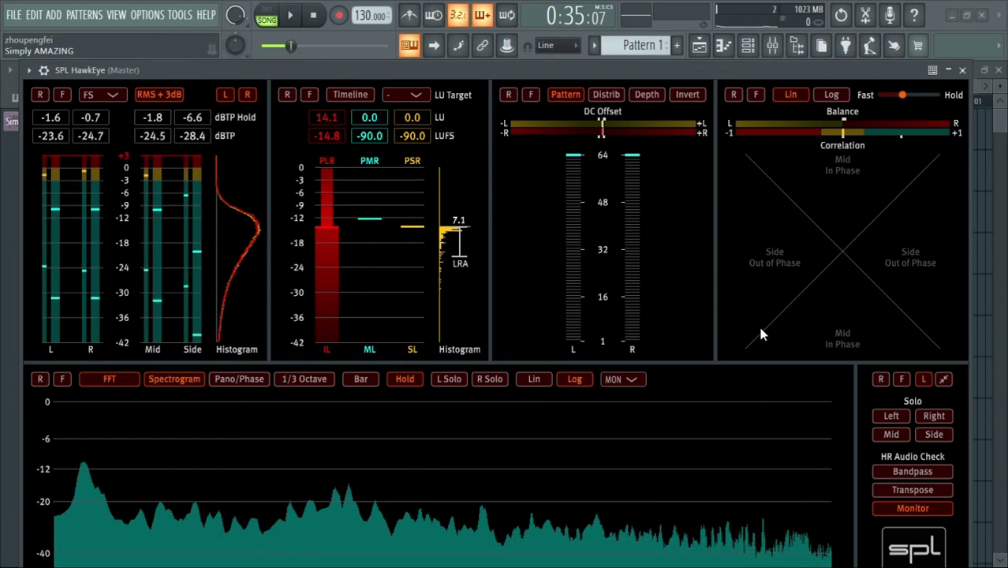
click(960, 70)
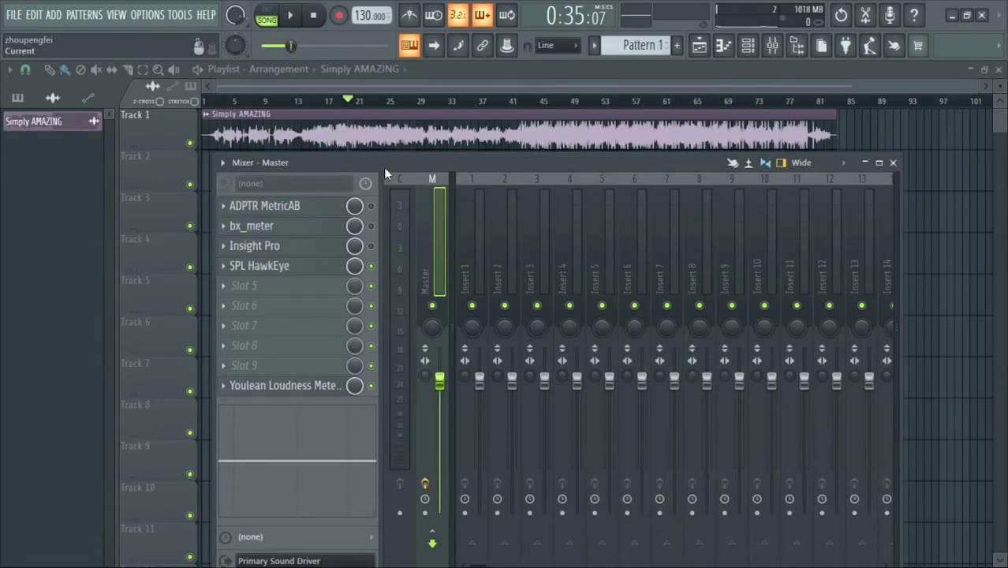
drag(384, 164, 358, 62)
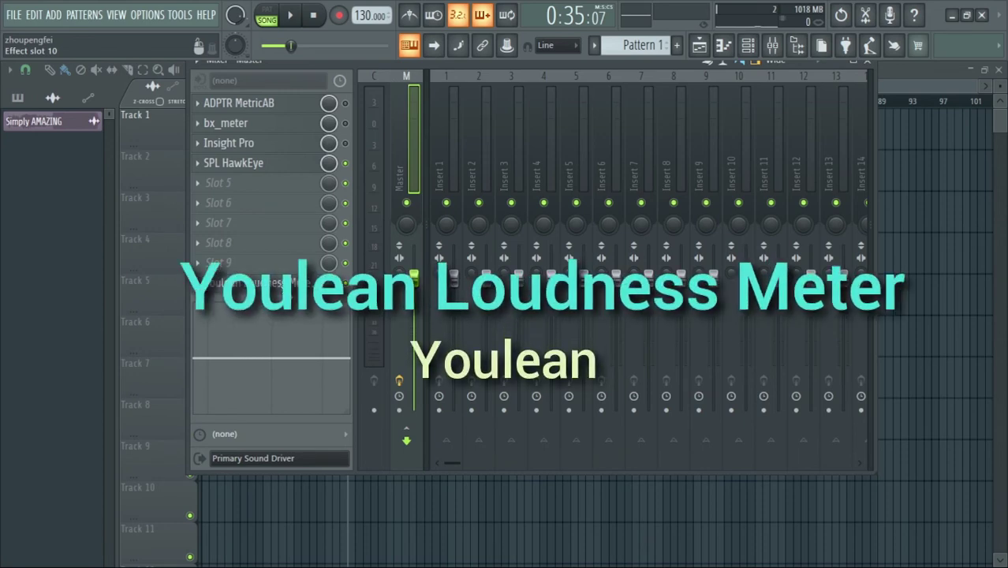
click(287, 287)
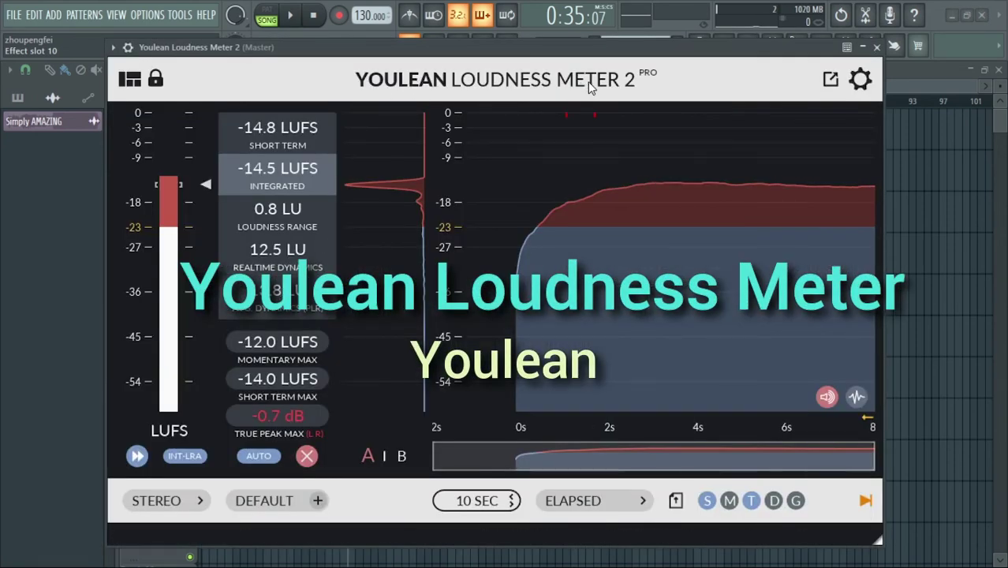
drag(474, 47, 800, 22)
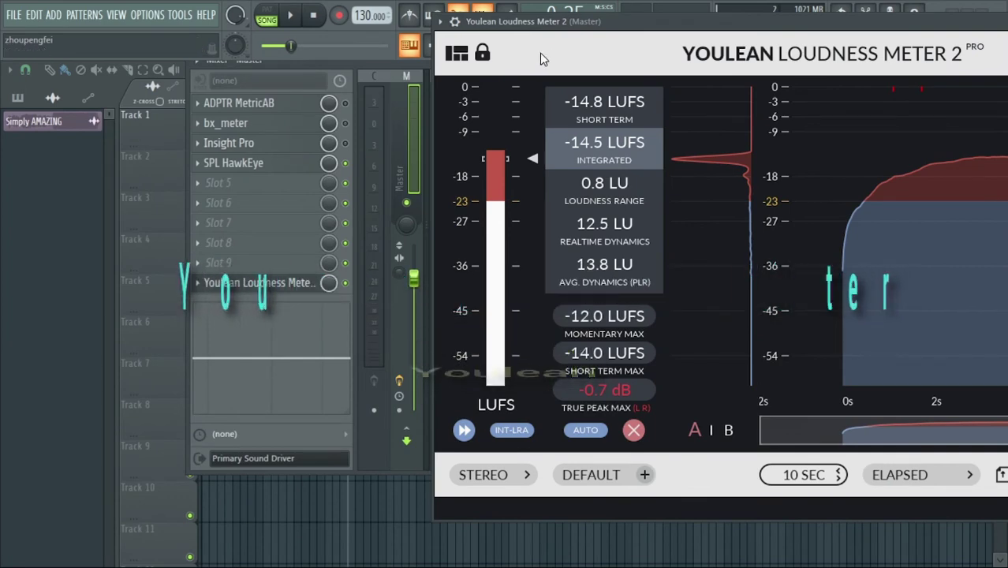
drag(782, 72, 484, 59)
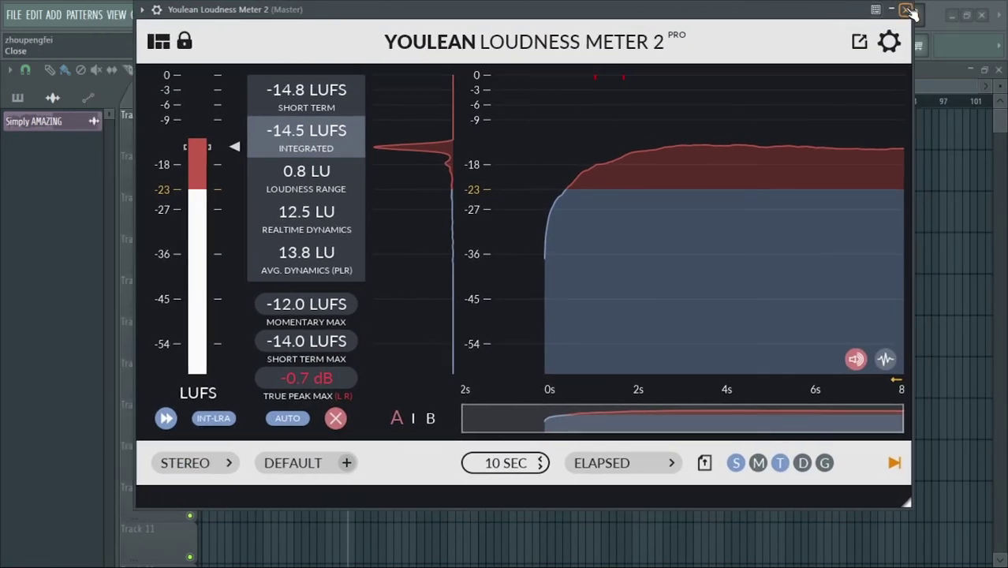
click(907, 11)
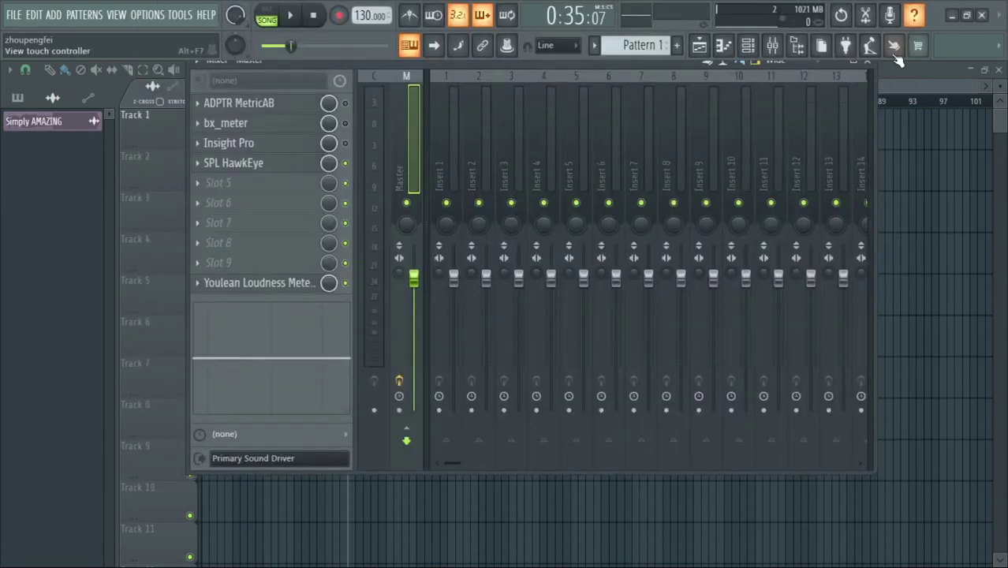
click(291, 286)
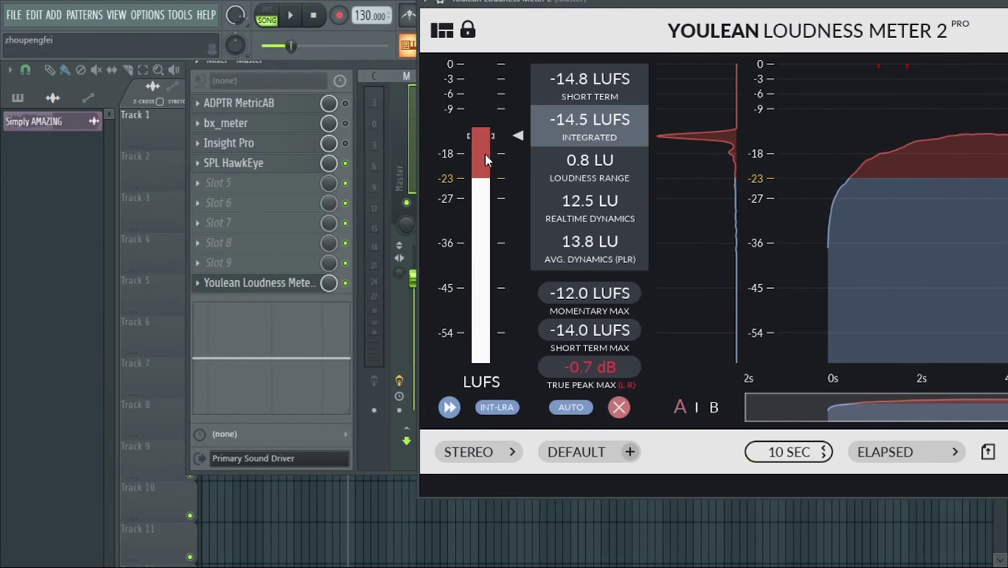
drag(673, 5, 612, 66)
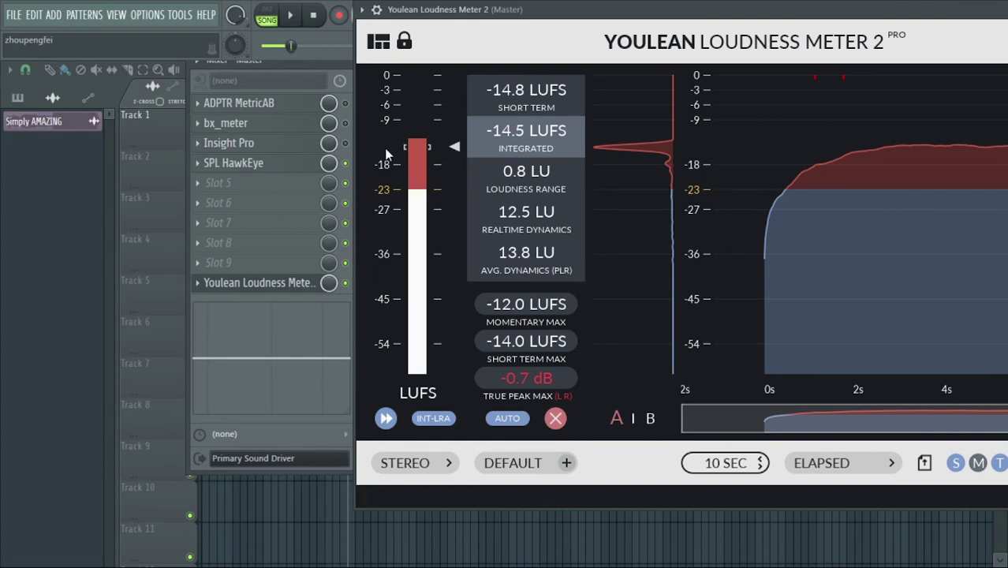
drag(772, 16, 474, 6)
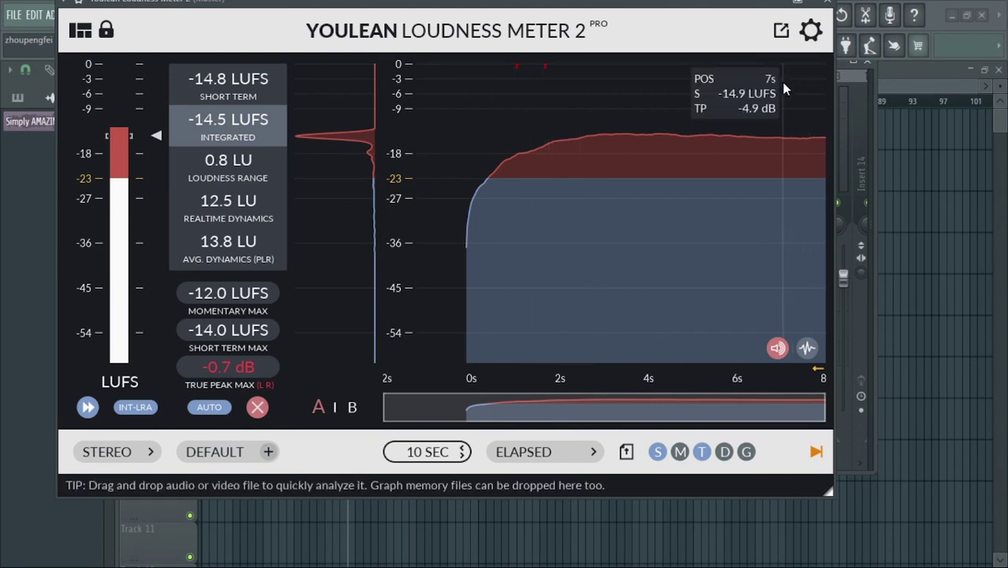
click(826, 2)
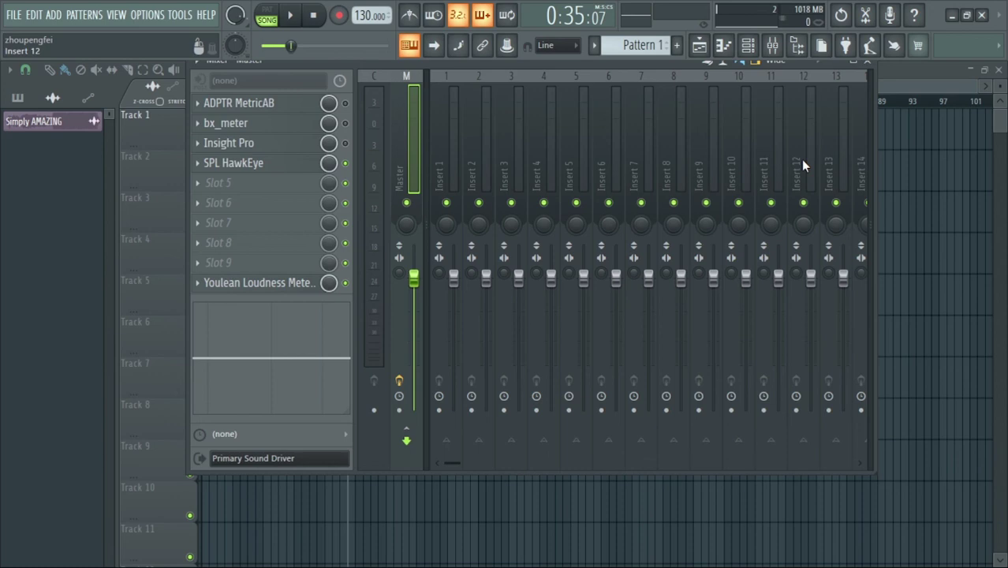
Step: Disable the Youlean Loudness Meter 2 slot on the Master mixer channel
click(345, 282)
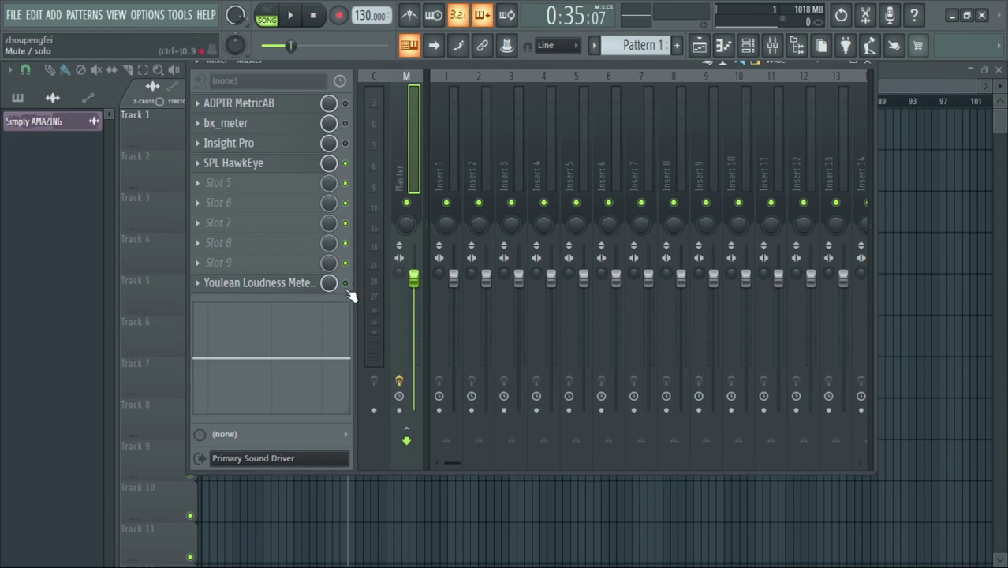